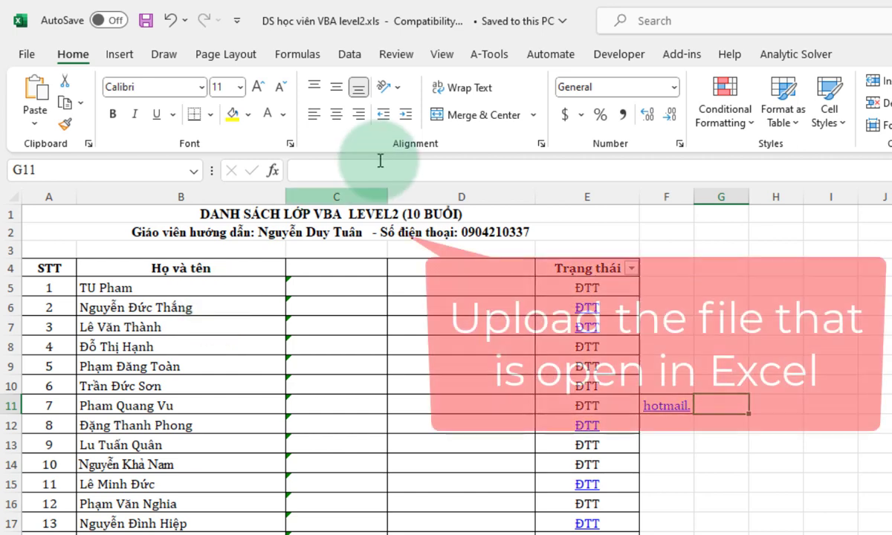
- From the A-Tools Upload/Save as menu, choose Upload to Google Drive to show the Drive root
left_click(493, 57)
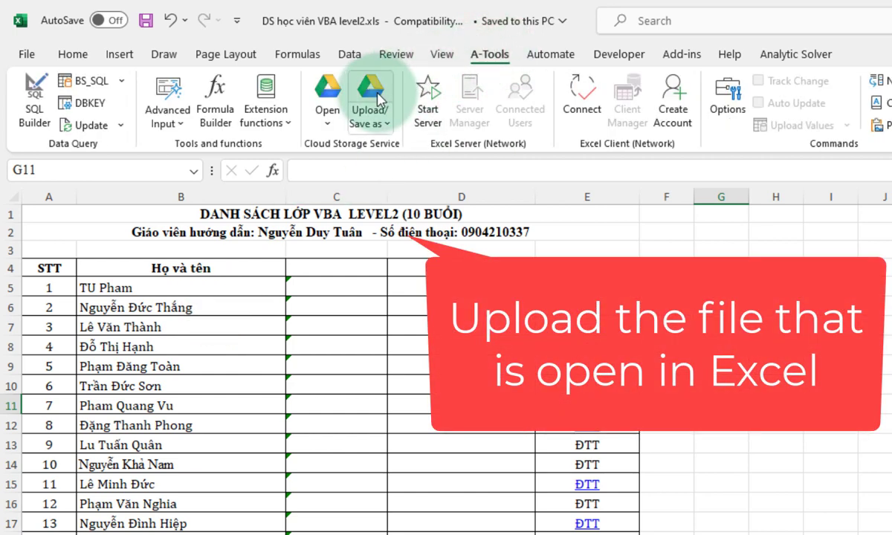
left_click(381, 125)
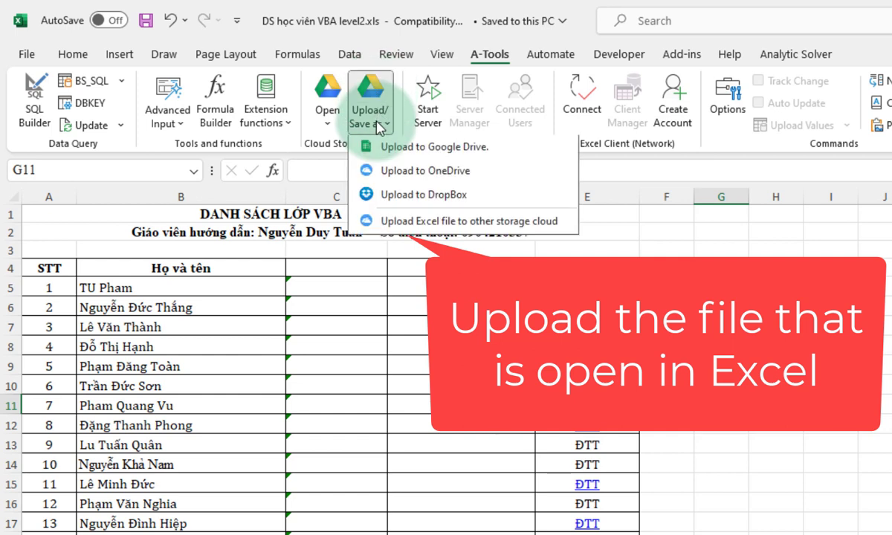
left_click(429, 152)
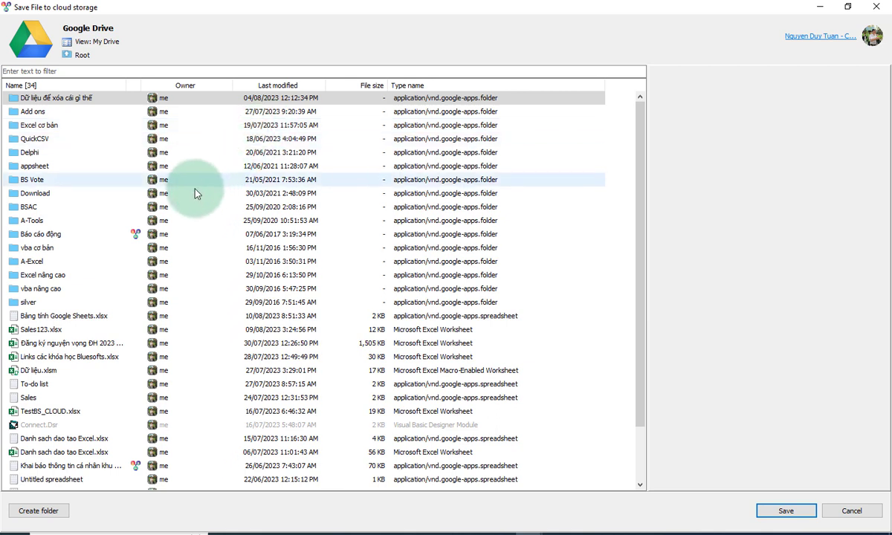
- Create a new folder named 'Upload files' in the Google Drive root
left_click(63, 293)
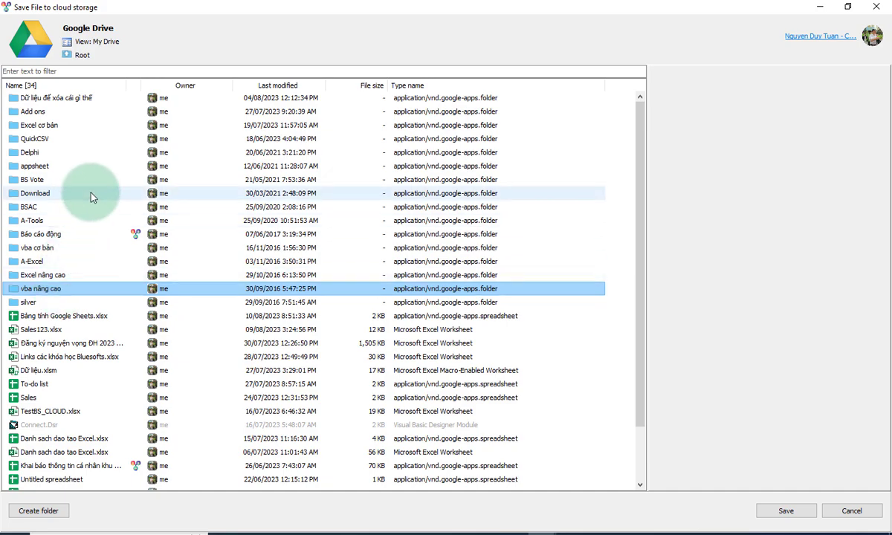
right_click(36, 196)
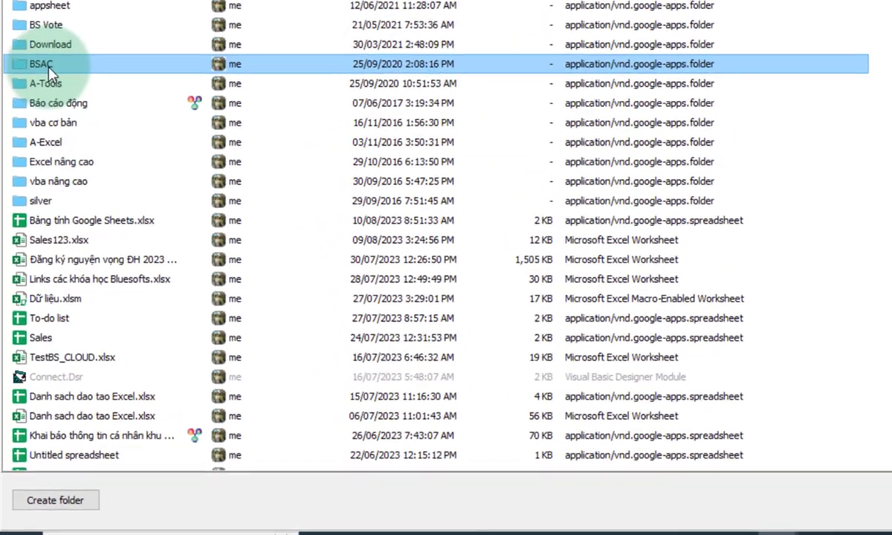
right_click(35, 181)
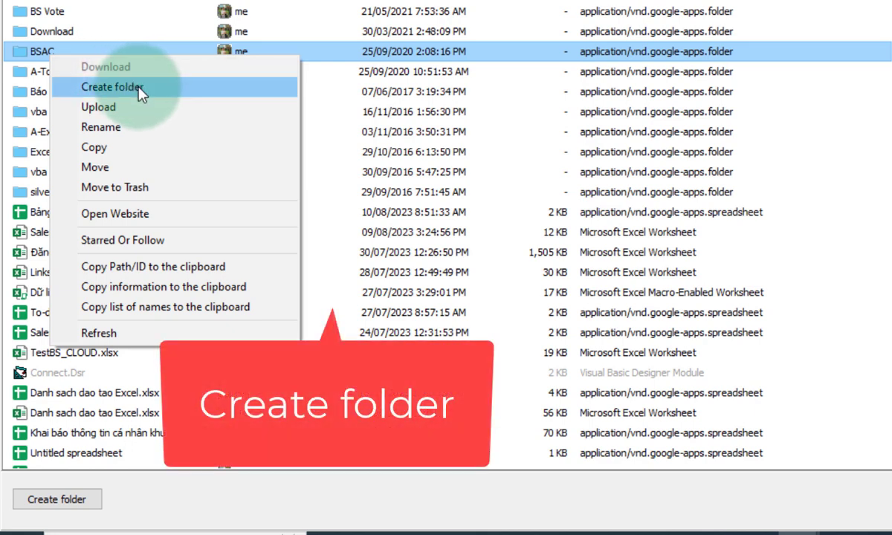
left_click(138, 88)
type("Upload files")
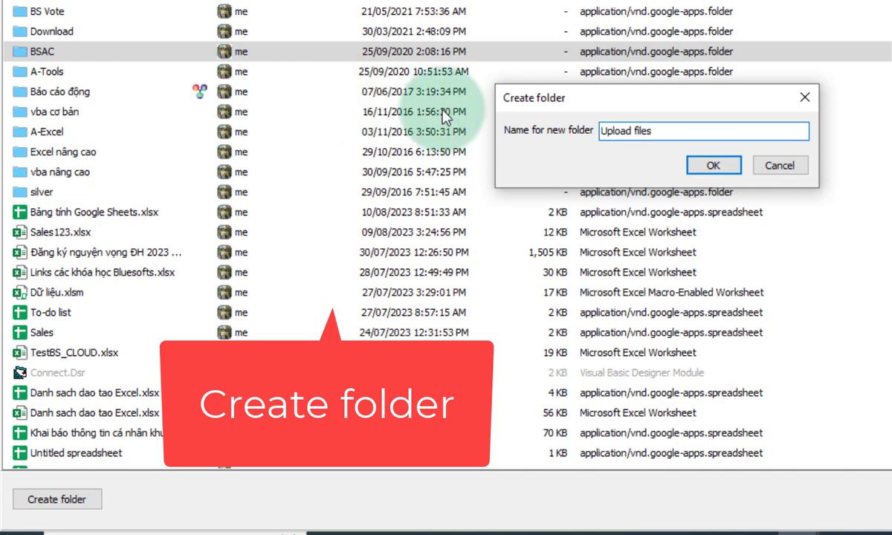
left_click(710, 167)
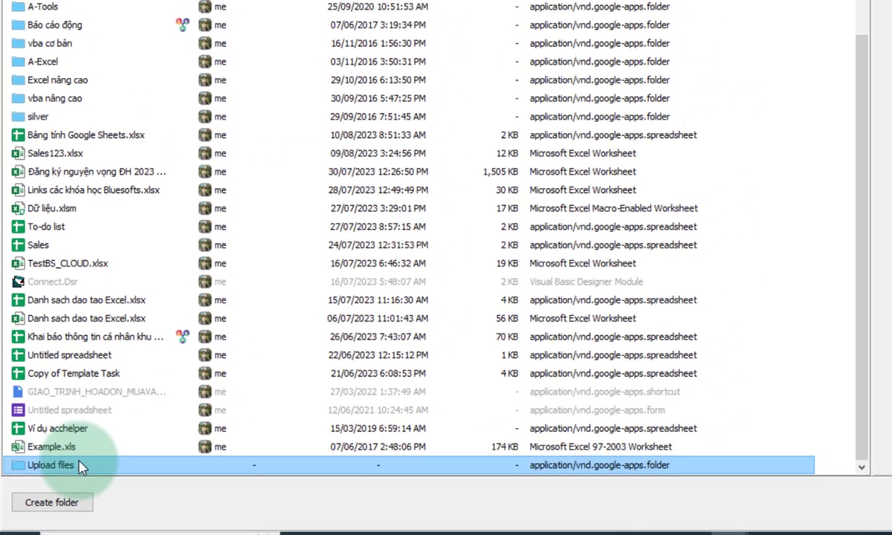
- Refresh the Drive list and select the new Upload files folder
right_click(87, 460)
left_click(100, 470)
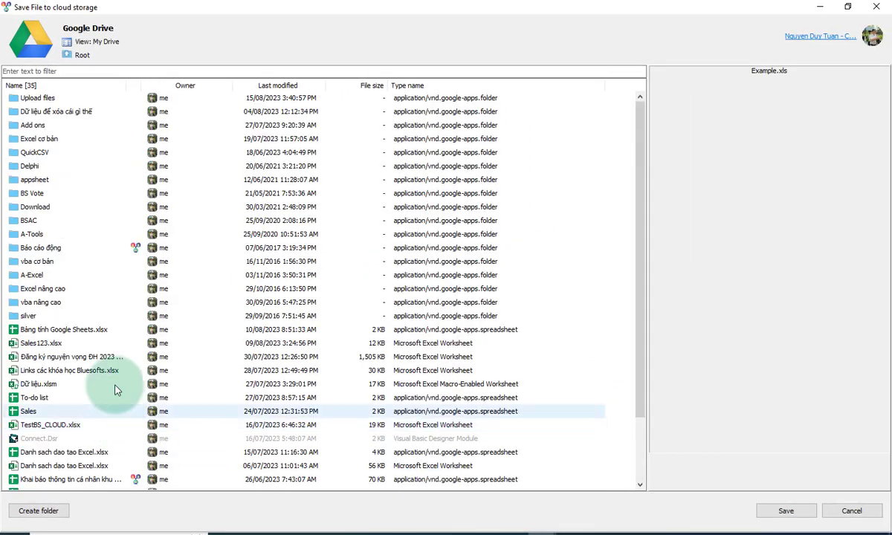
left_click(94, 315)
left_click(51, 101)
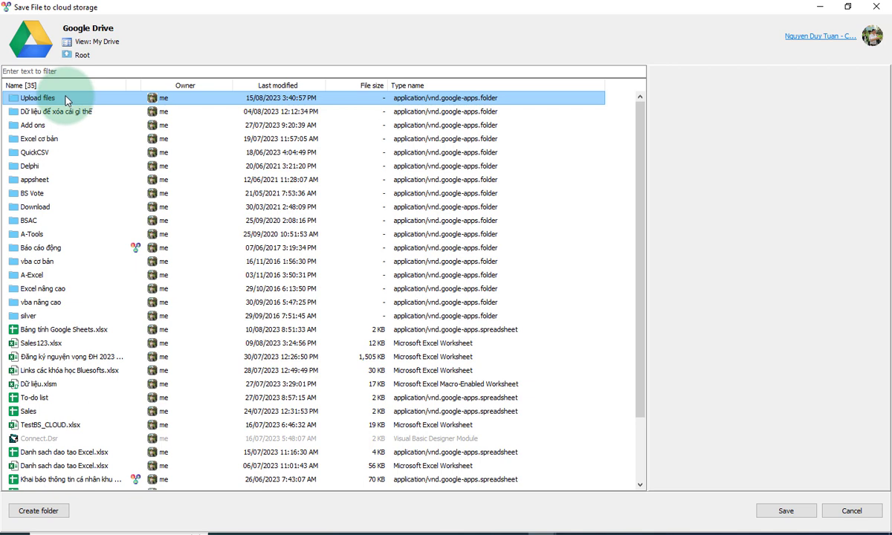
- Inside Upload files, create two subfolders named 'Files 1' and 'File 2'
double_click(66, 100)
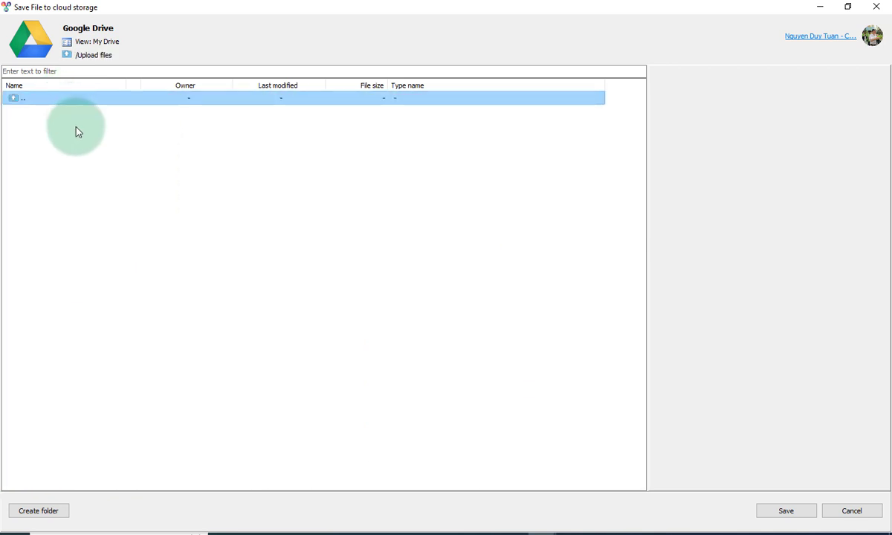
right_click(76, 128)
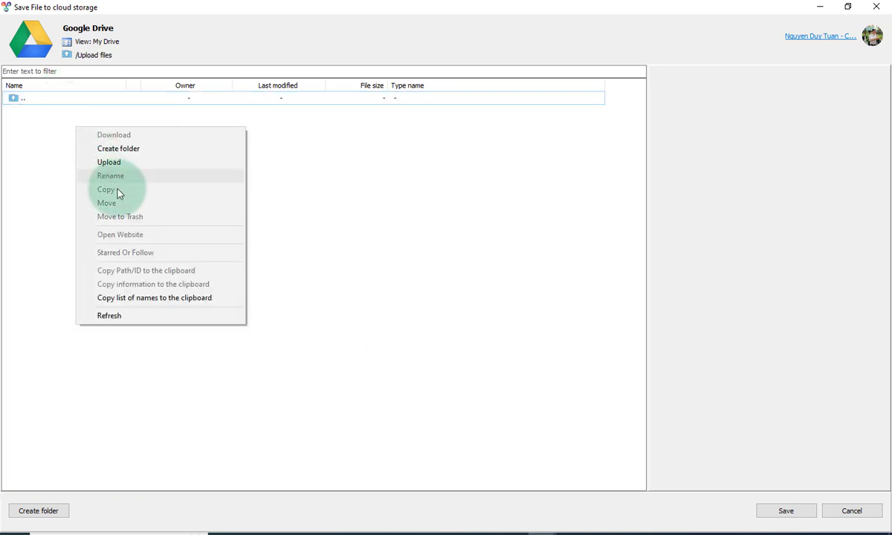
left_click(135, 154)
type("Files 1")
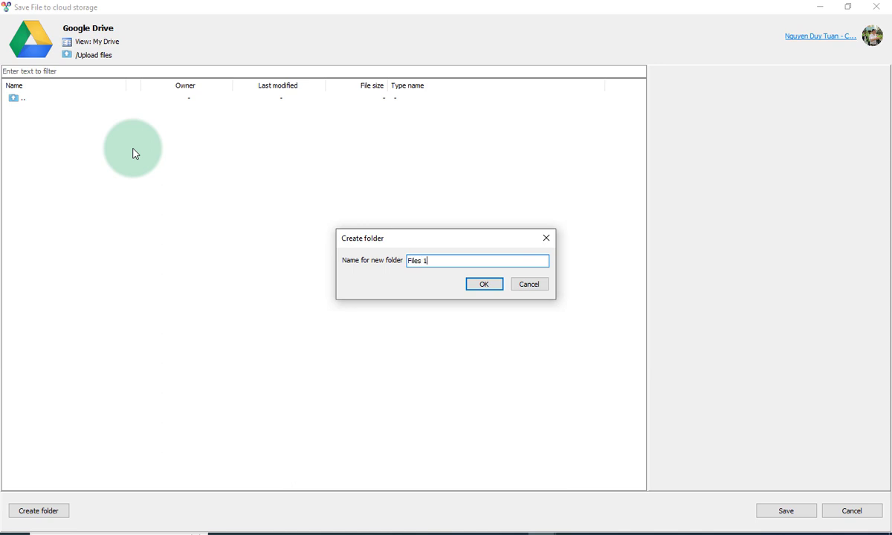
key("Return")
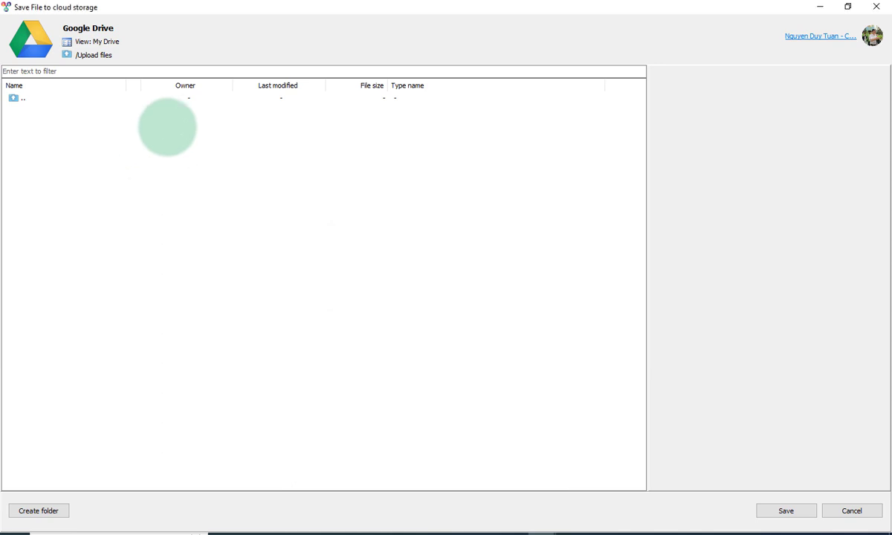
right_click(99, 162)
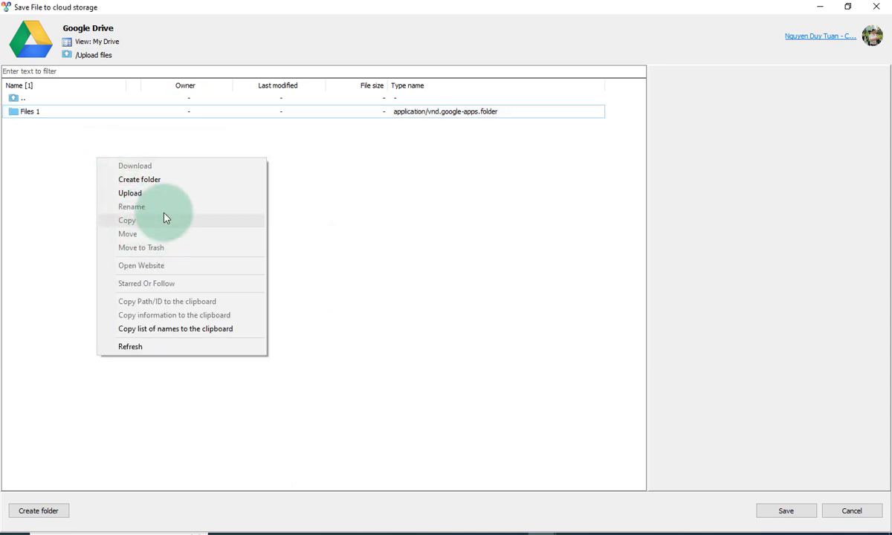
left_click(162, 180)
type("File 2")
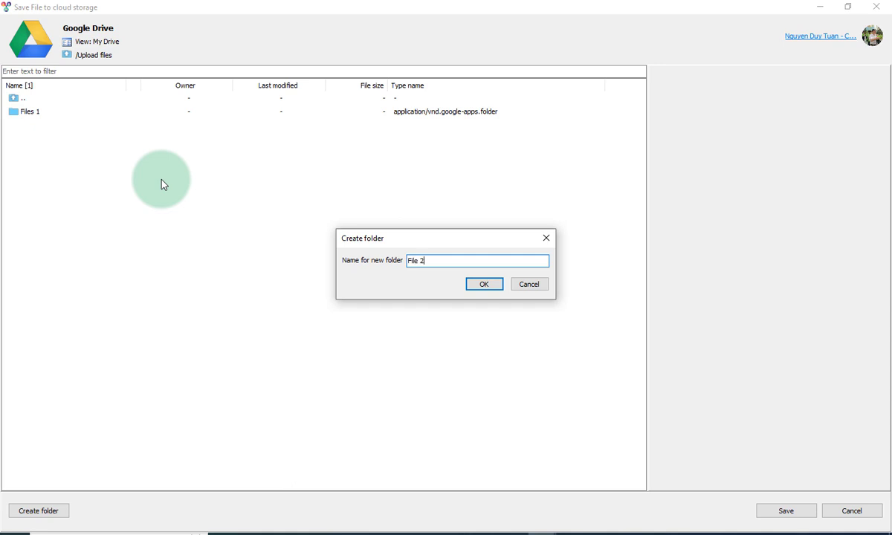
key("Return")
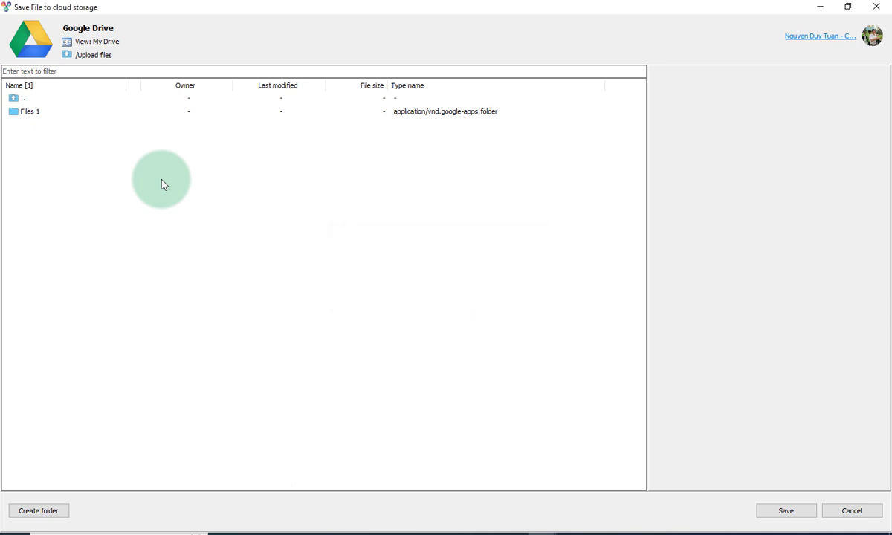
- Rename 'File 2' to 'Files 2' and open the Files 1 folder
right_click(80, 129)
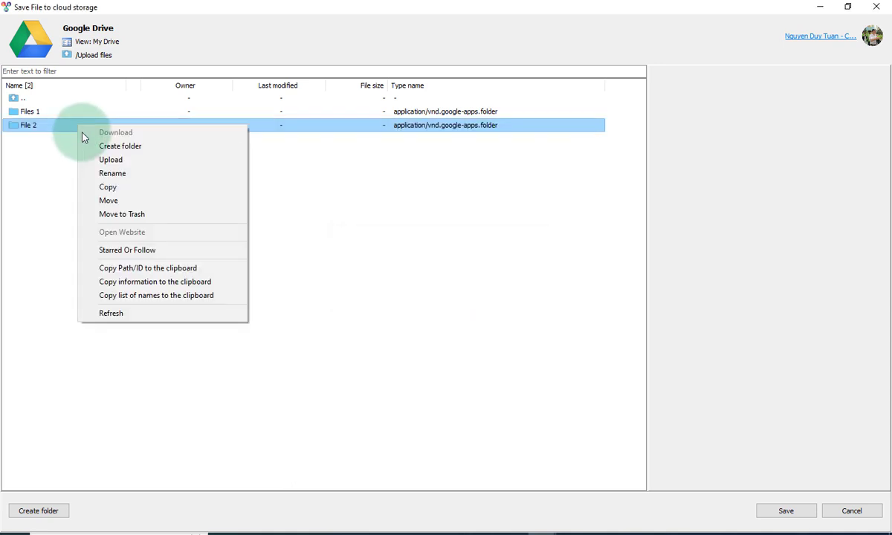
left_click(119, 177)
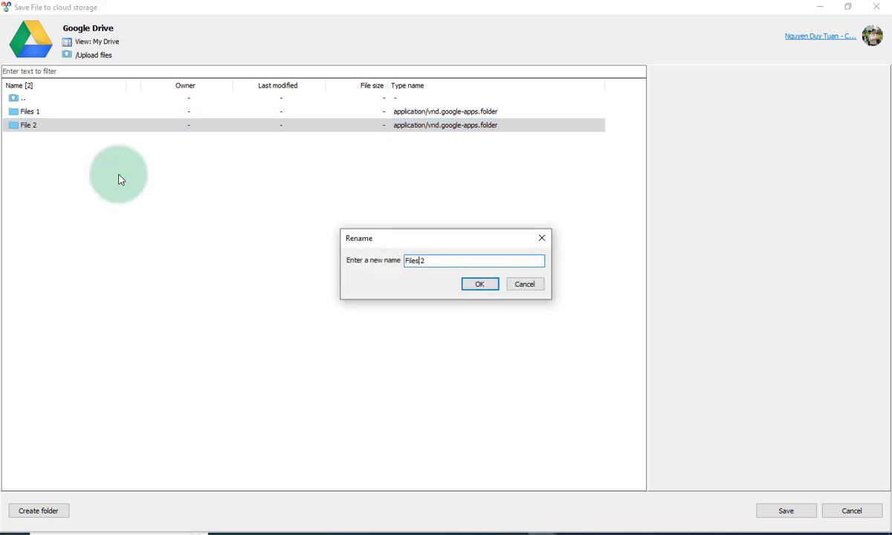
key("Return")
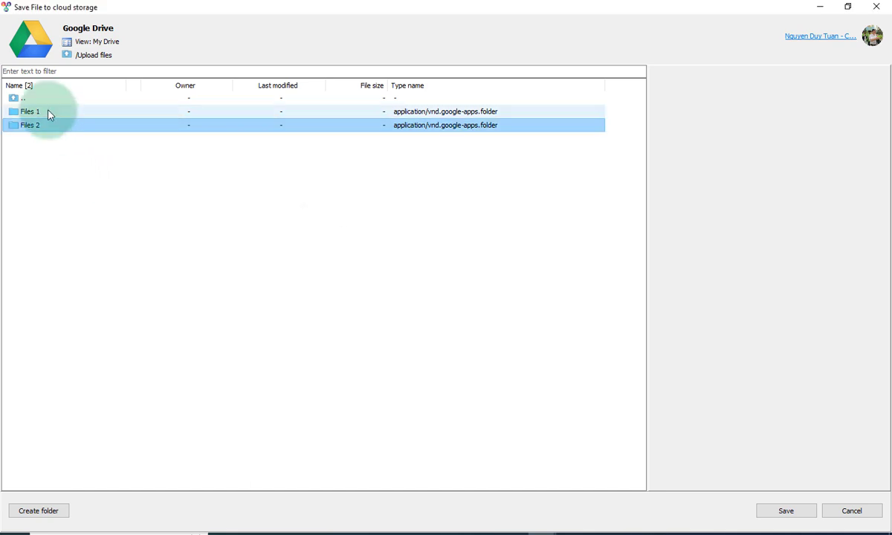
left_click(50, 115)
double_click(49, 113)
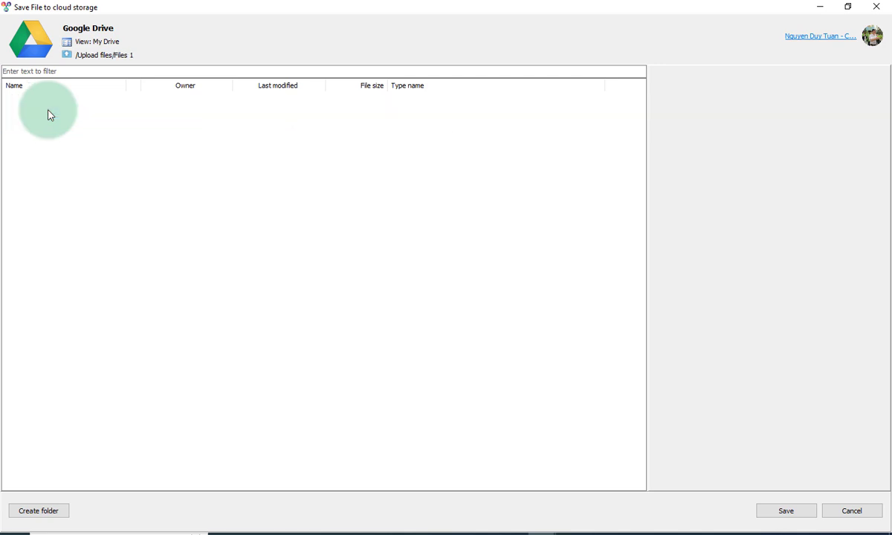
- Save the class-list workbook into Files 1 and close it
left_click(787, 512)
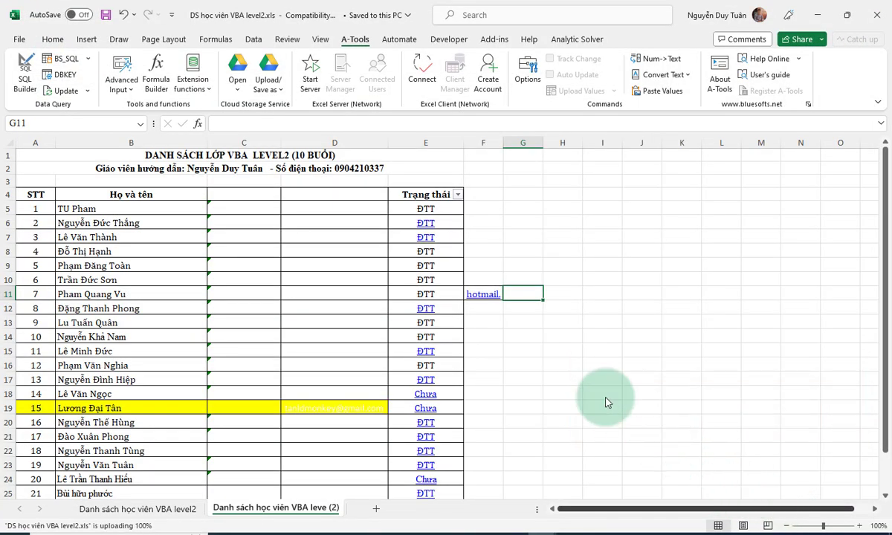
left_click(358, 262)
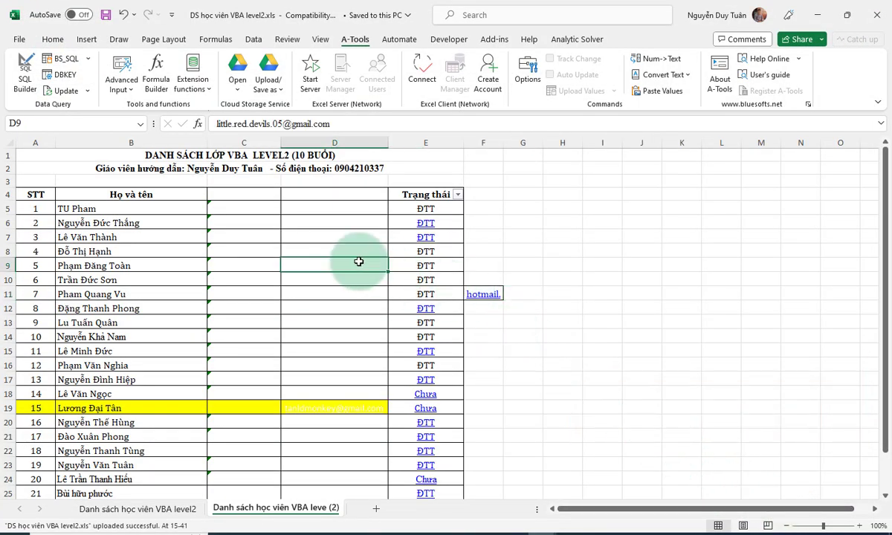
left_click(877, 15)
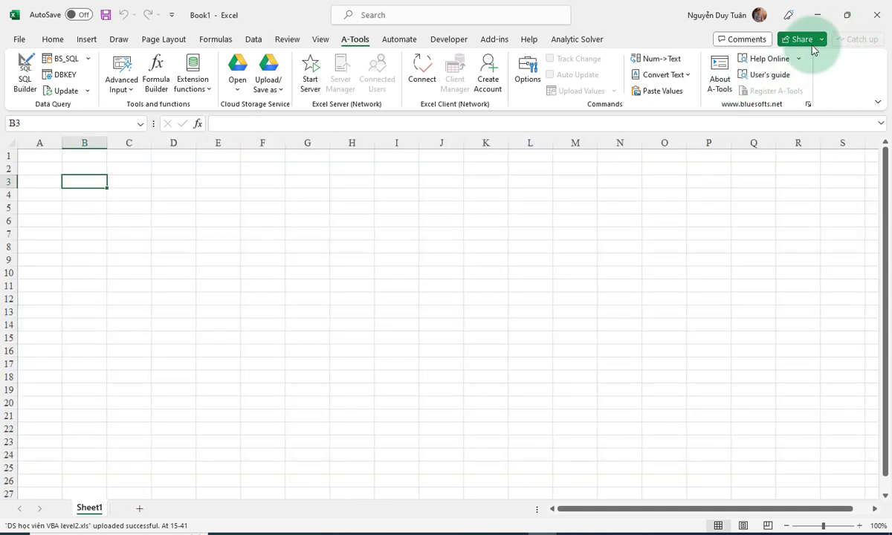
- Open DS học viên VBA level2.xls from Google Drive's Upload files/Files 1
left_click(238, 71)
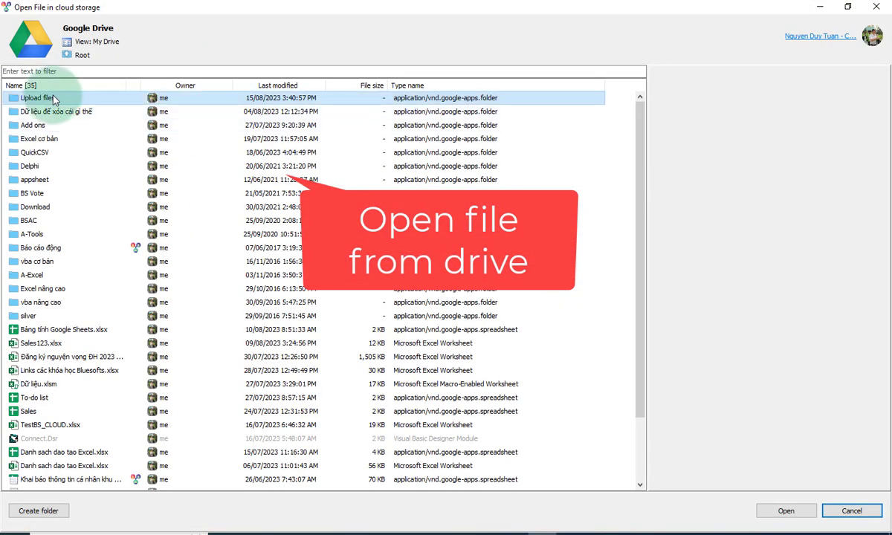
double_click(54, 99)
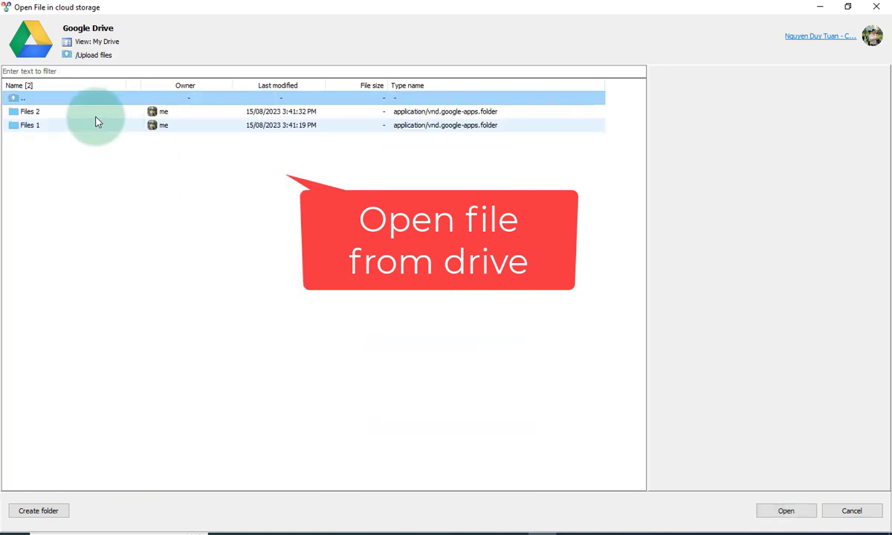
double_click(46, 126)
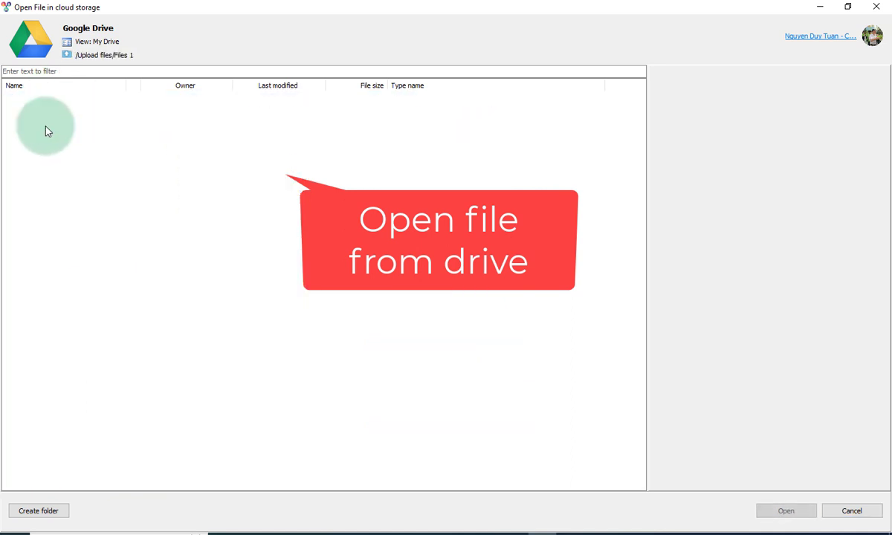
left_click(67, 112)
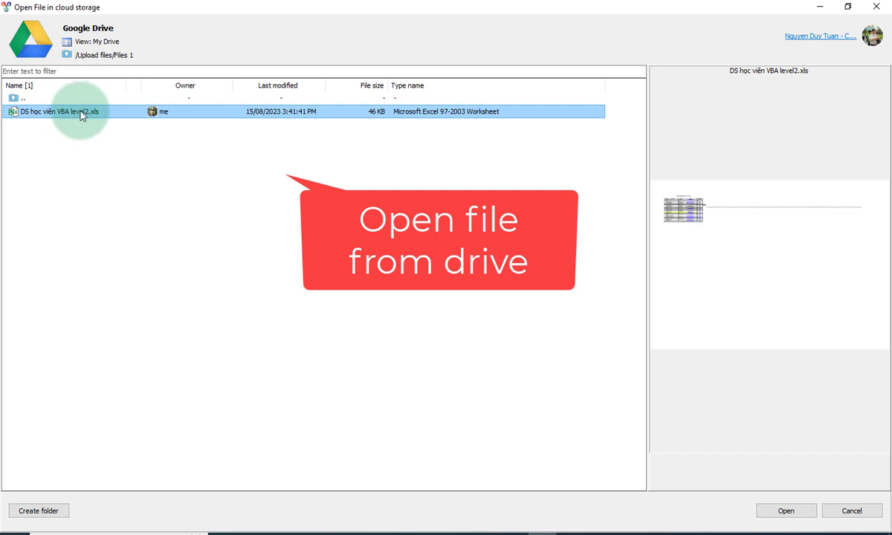
double_click(75, 114)
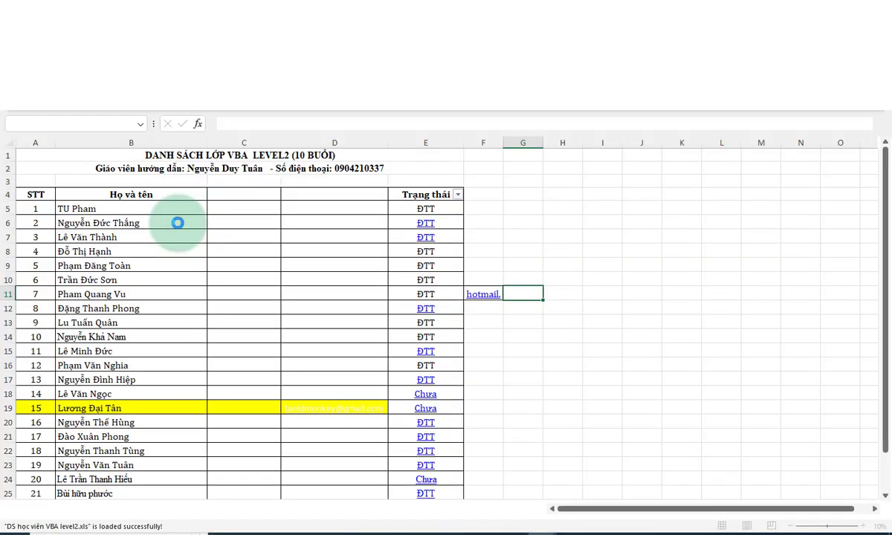
- Dismiss the connection problem message and close DS học viên VBA level2.xls from the Drive icon menu
left_click(529, 320)
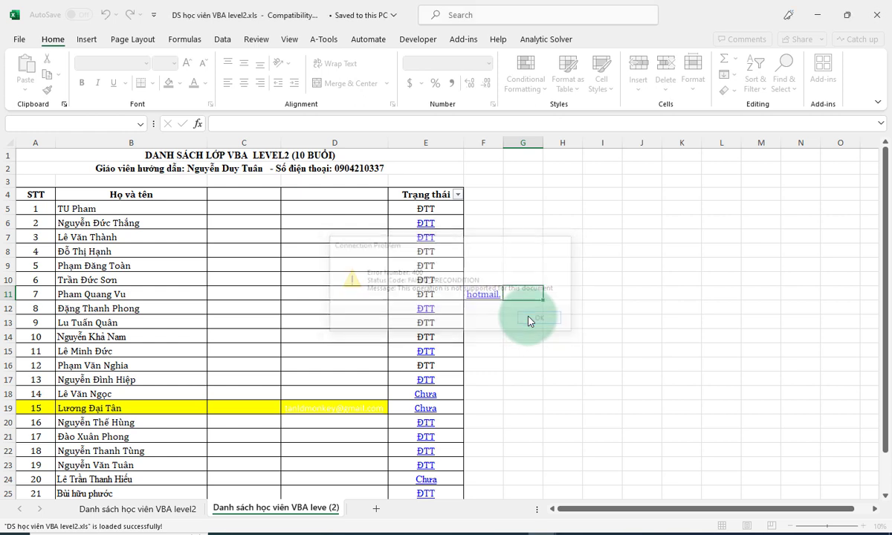
left_click(316, 265)
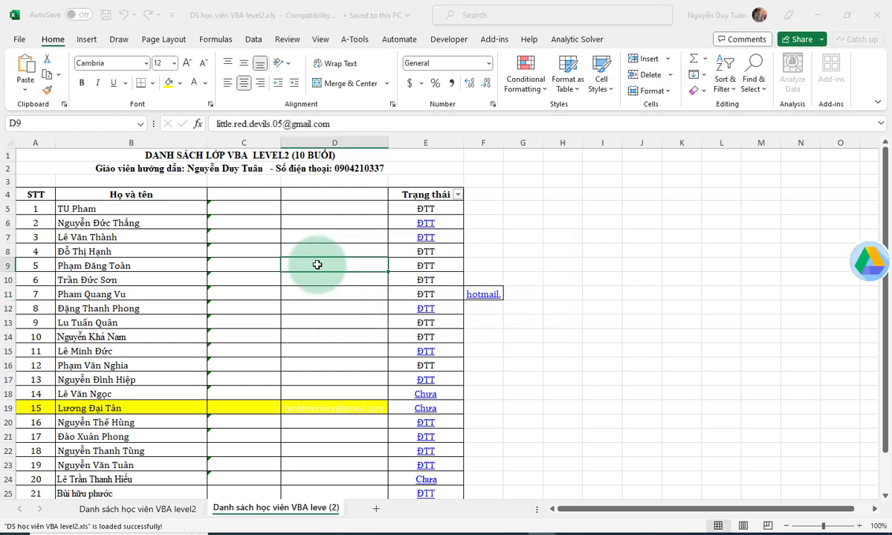
left_click(859, 272)
left_click(751, 482)
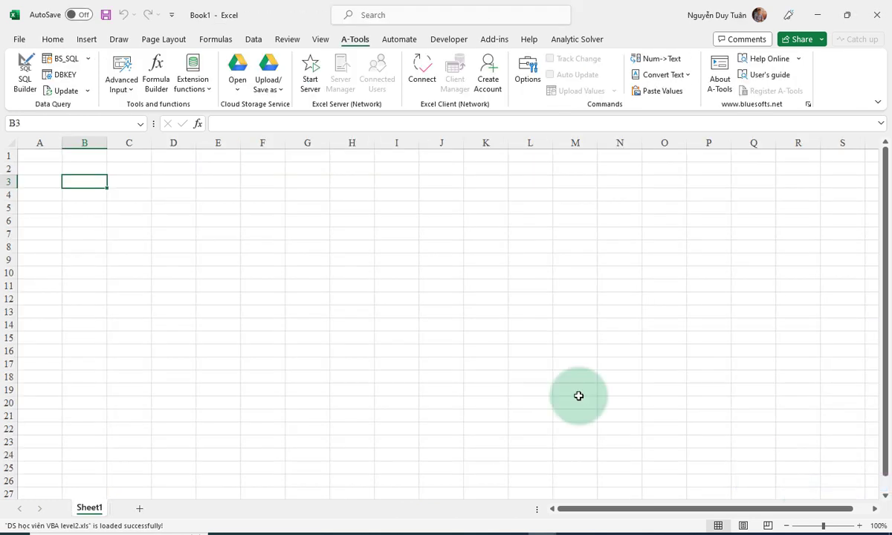
left_click(147, 186)
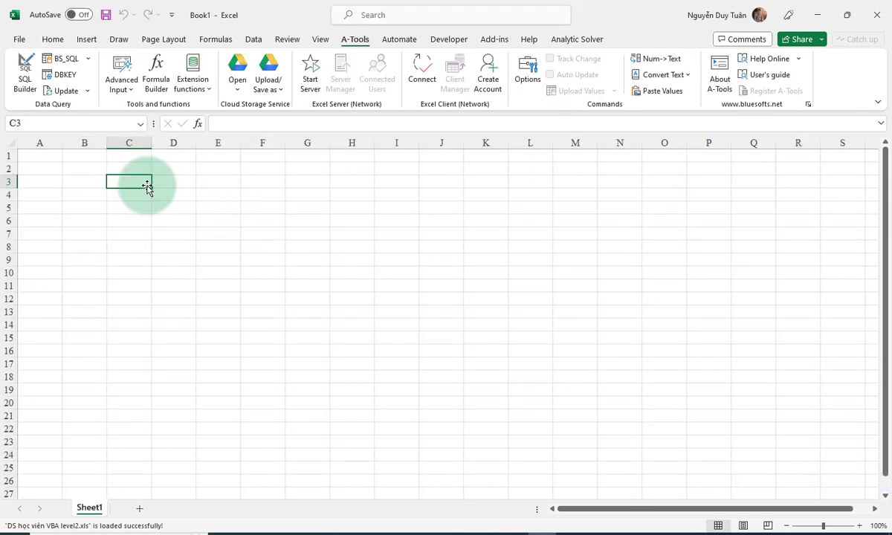
- Upload Nội dung xây dựng phần mềm.xlsx from Downloads into Upload files/Files 1
left_click(236, 63)
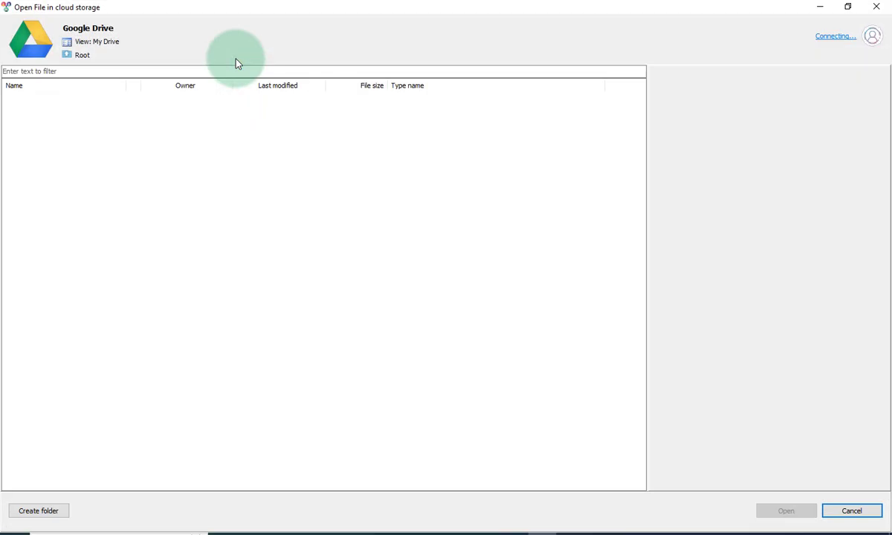
left_click(39, 98)
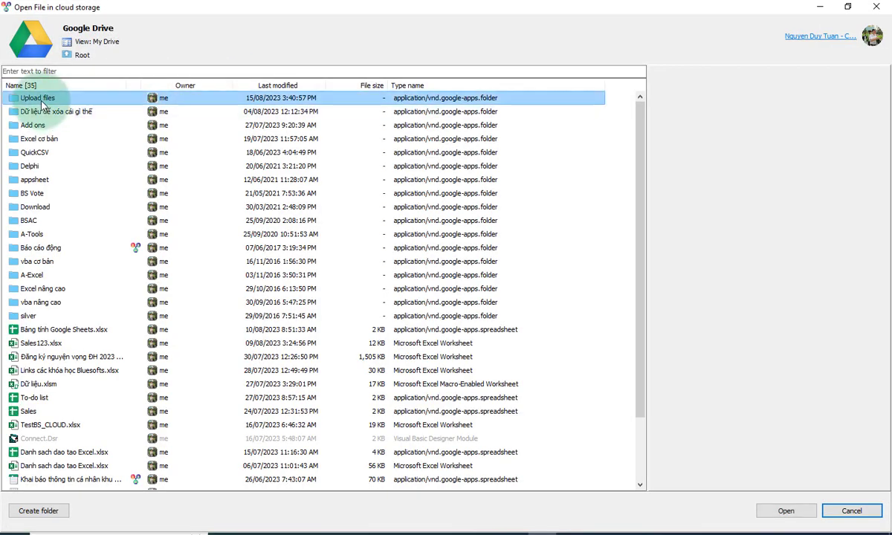
double_click(41, 98)
double_click(39, 125)
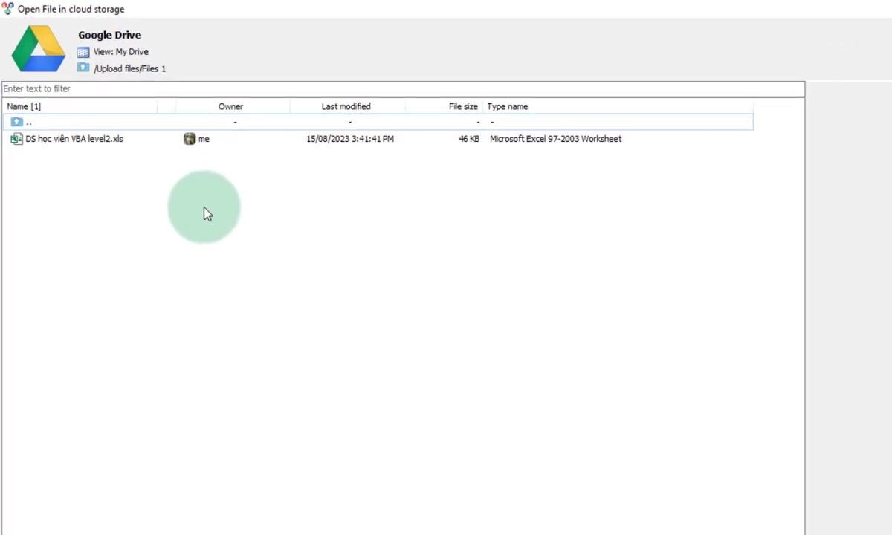
right_click(124, 147)
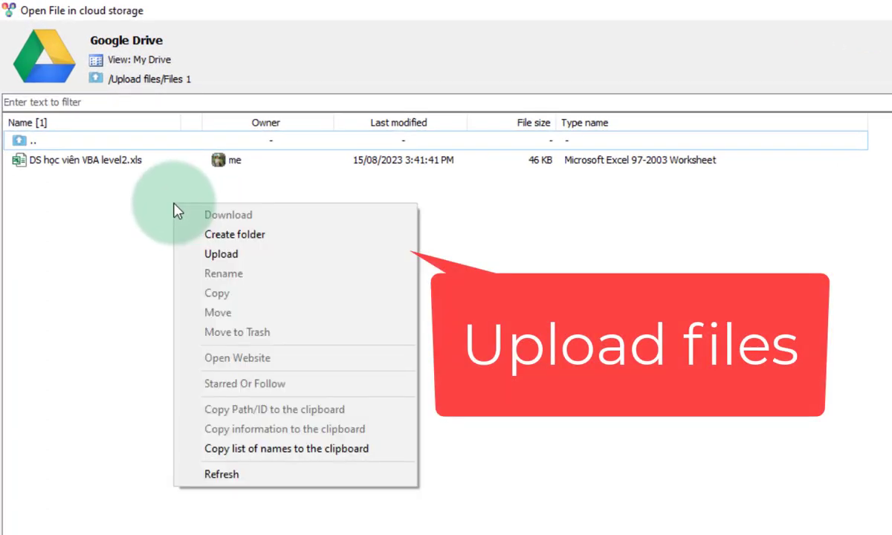
left_click(255, 264)
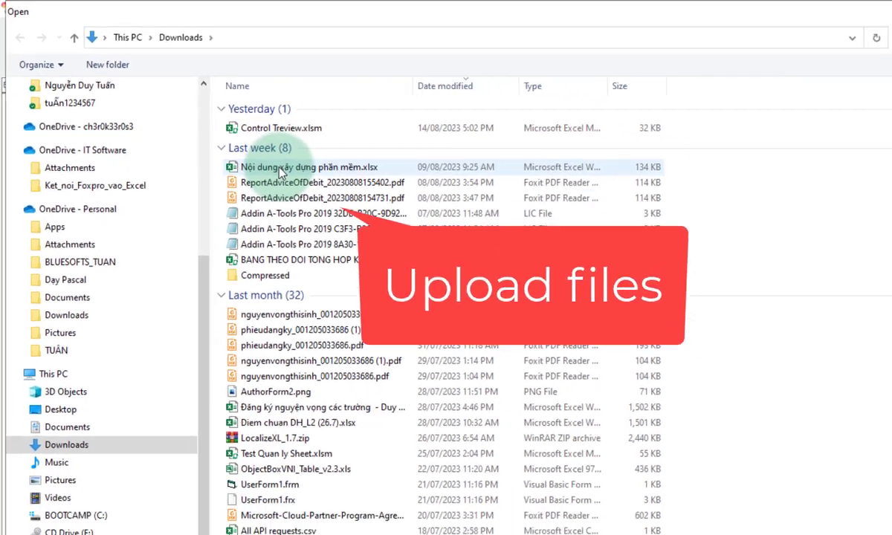
left_click(281, 172)
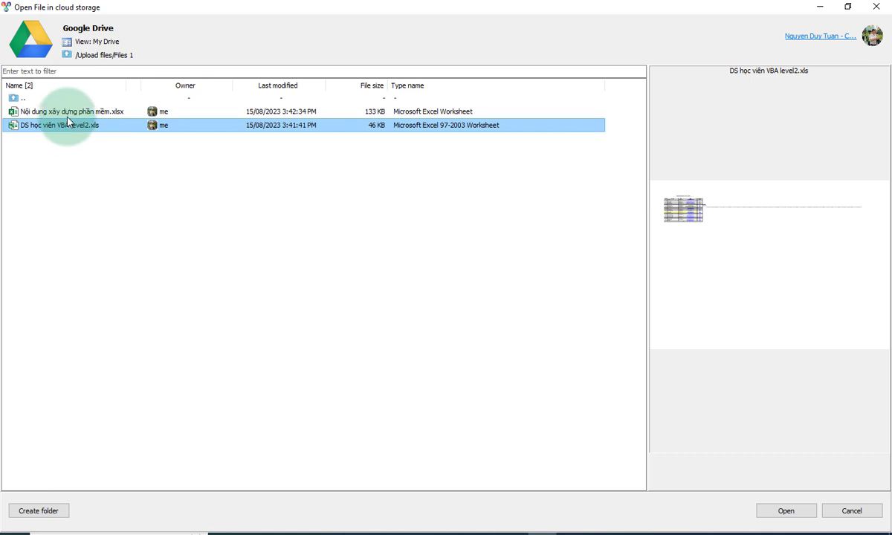
- Check the contents of Files 2, then return to Files 1 and select the uploaded xlsx
left_click(64, 112)
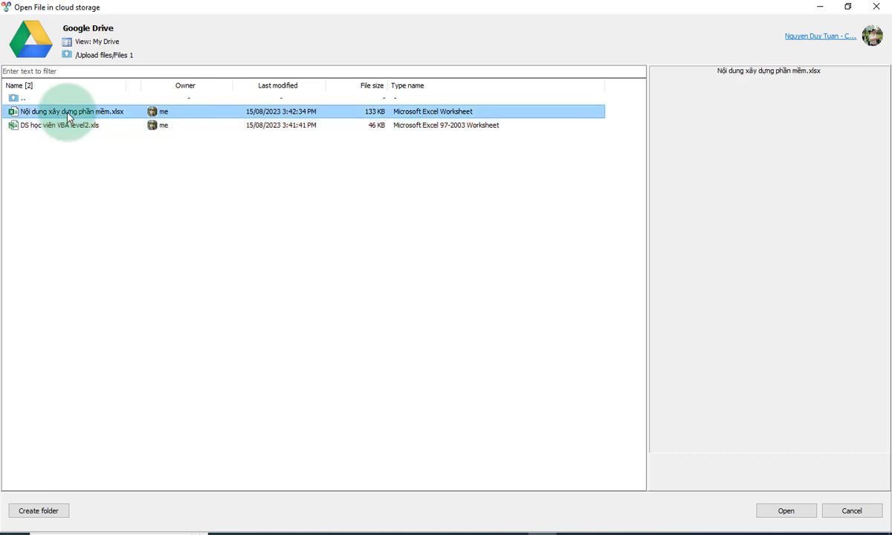
double_click(80, 103)
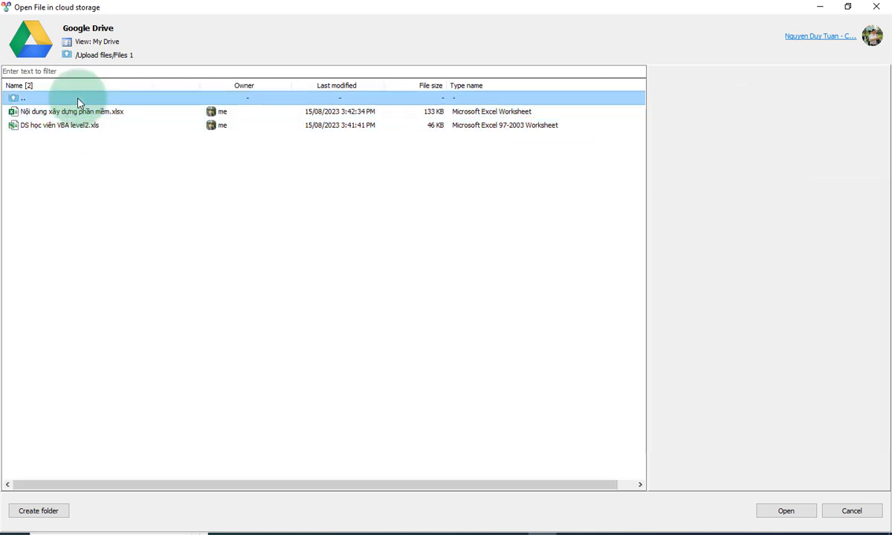
left_click(46, 114)
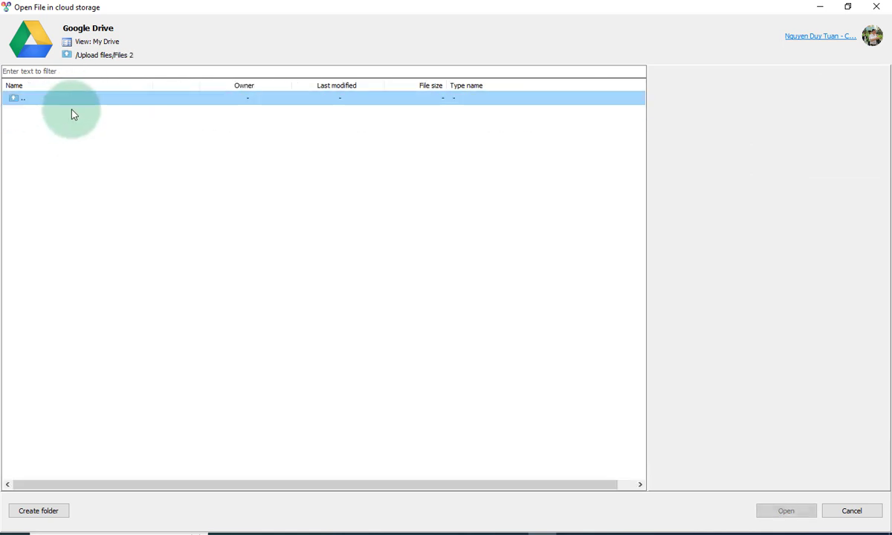
double_click(58, 99)
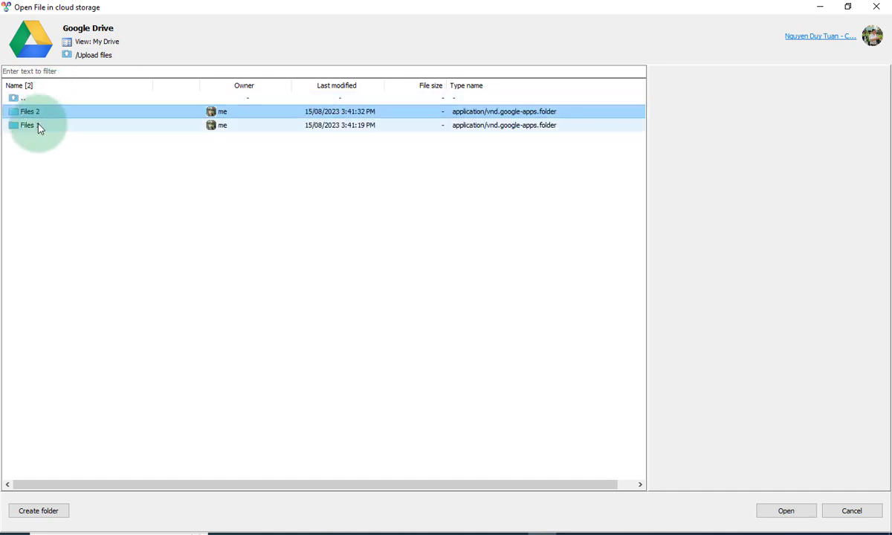
double_click(37, 125)
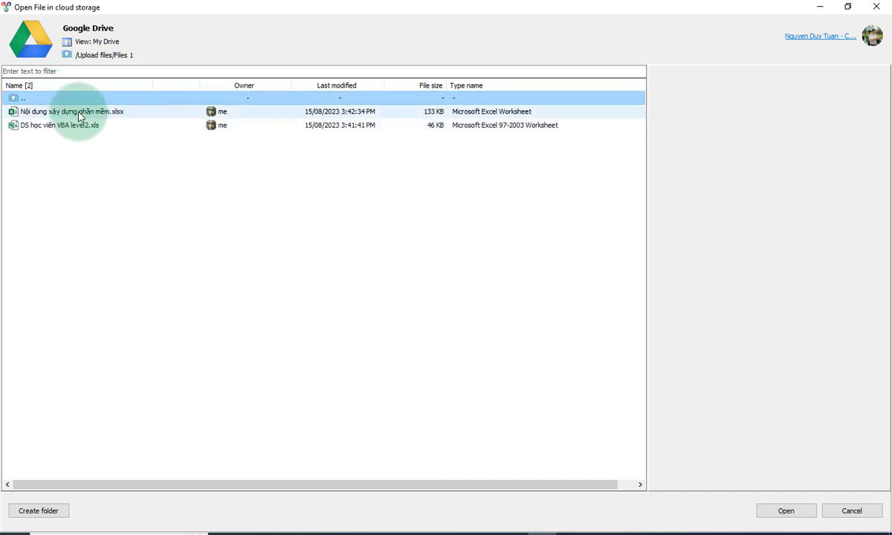
left_click(80, 113)
- Copy Nội dung xây dựng phần mềm.xlsx into Upload files/Files 2 under the same name, then open Files 2
right_click(77, 116)
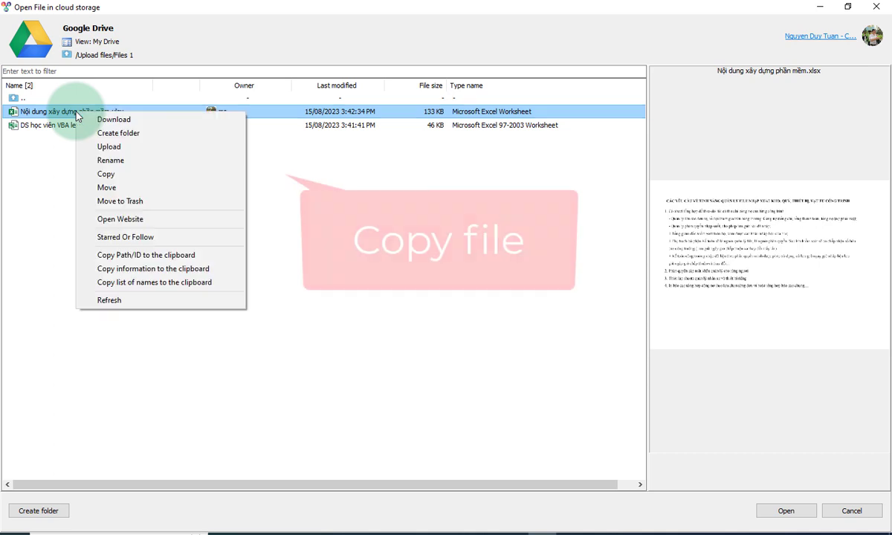
left_click(124, 177)
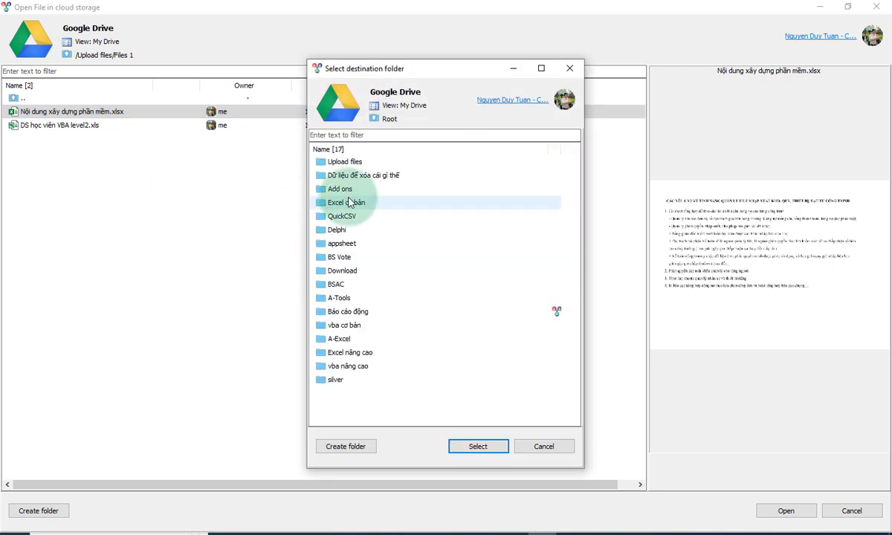
double_click(341, 161)
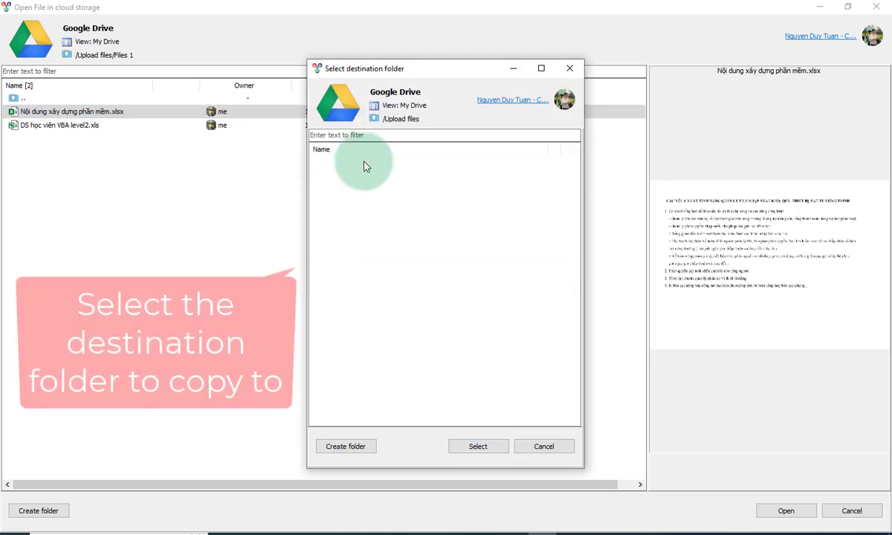
double_click(354, 176)
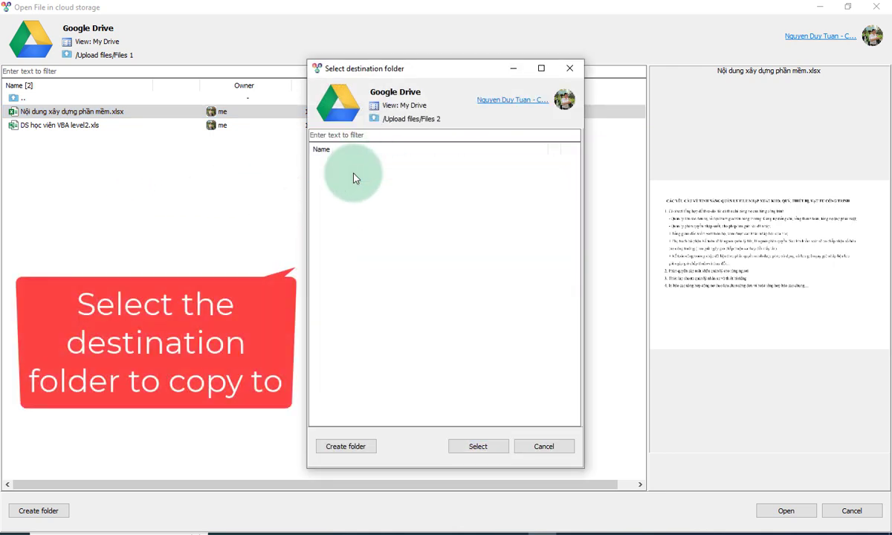
left_click(478, 446)
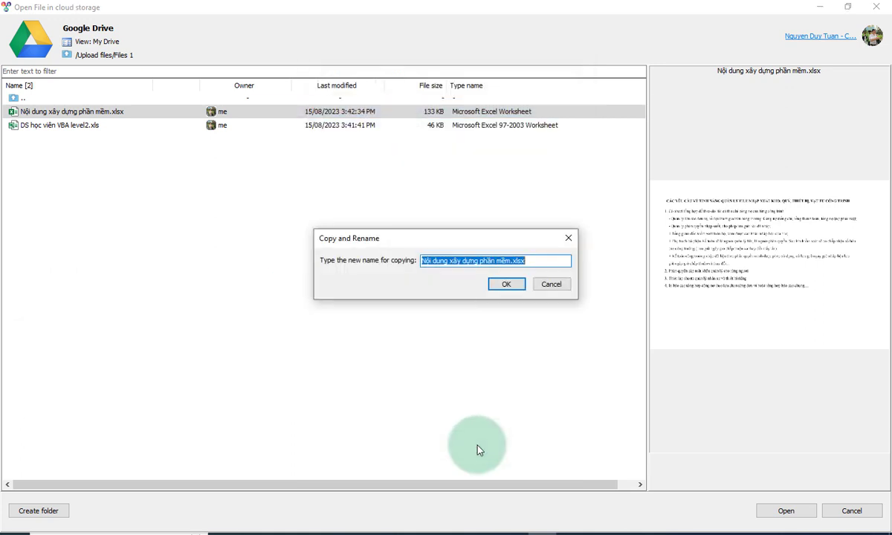
left_click(508, 285)
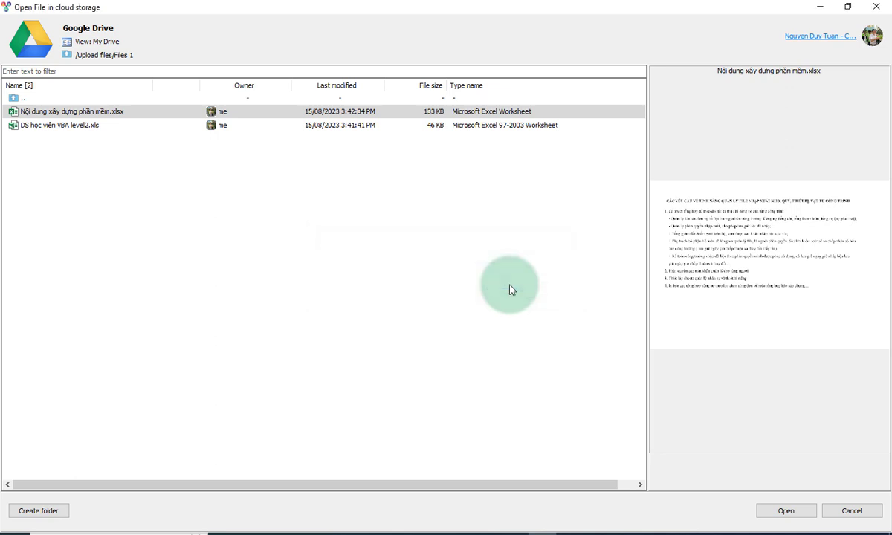
double_click(30, 101)
double_click(80, 114)
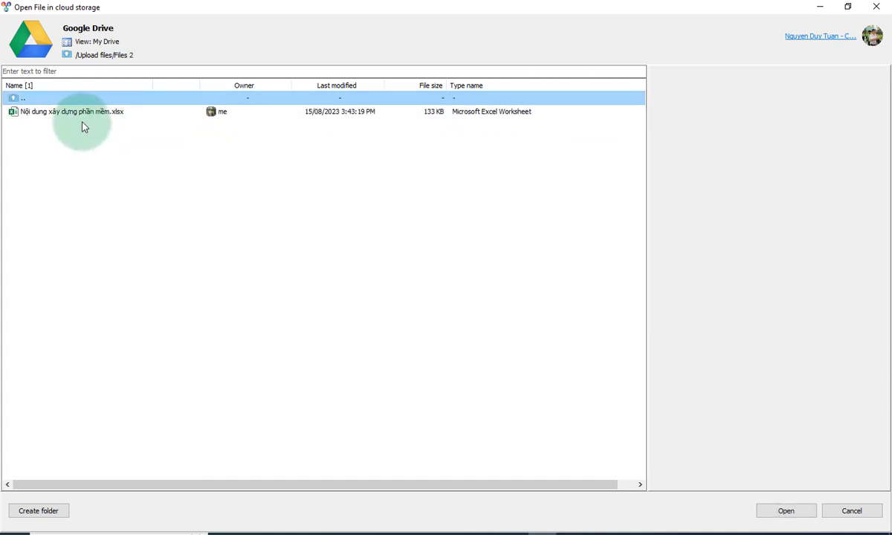
- Rename the copied file in Files 2 to 'Nội dung xây dựng phần mềm - Copy.xlsx'
left_click(76, 113)
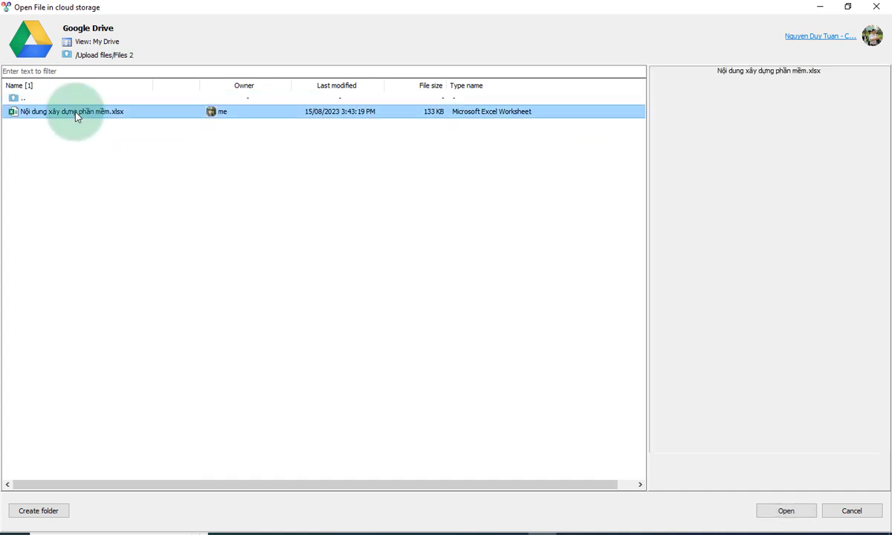
right_click(76, 116)
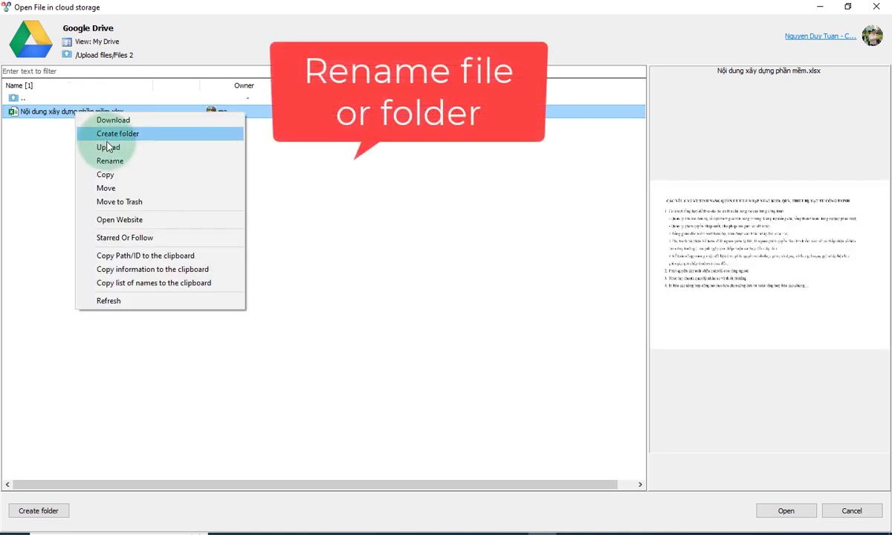
left_click(124, 164)
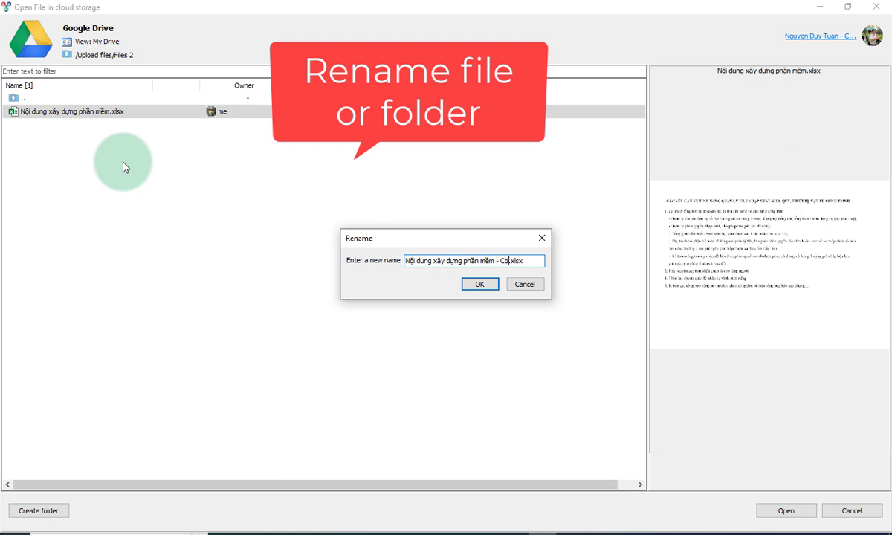
left_click(472, 287)
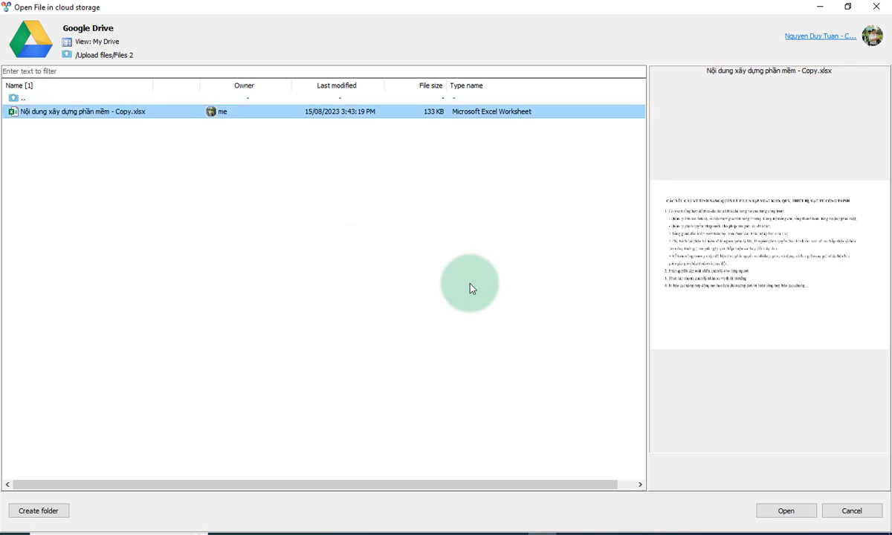
- Move DS học viên VBA level2.xls from Files 1 into Upload files/Files 2
double_click(101, 99)
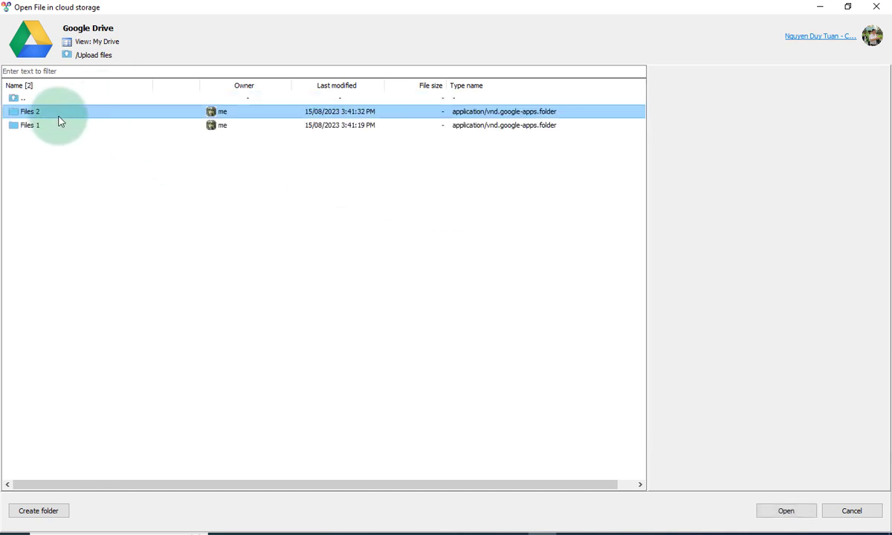
double_click(39, 126)
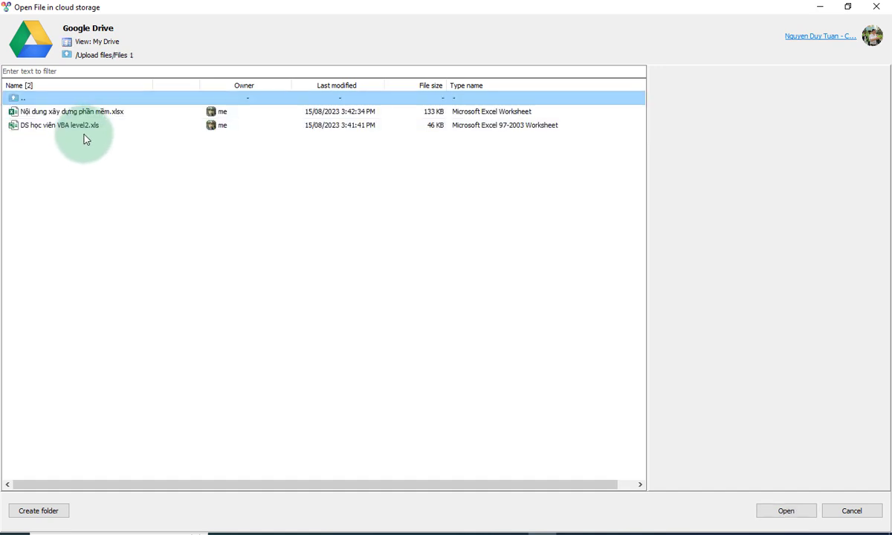
left_click(67, 126)
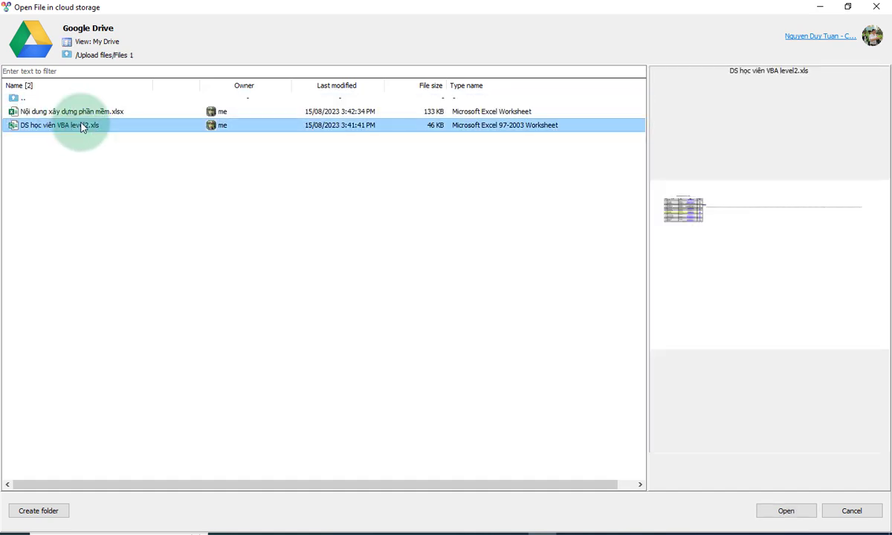
right_click(73, 126)
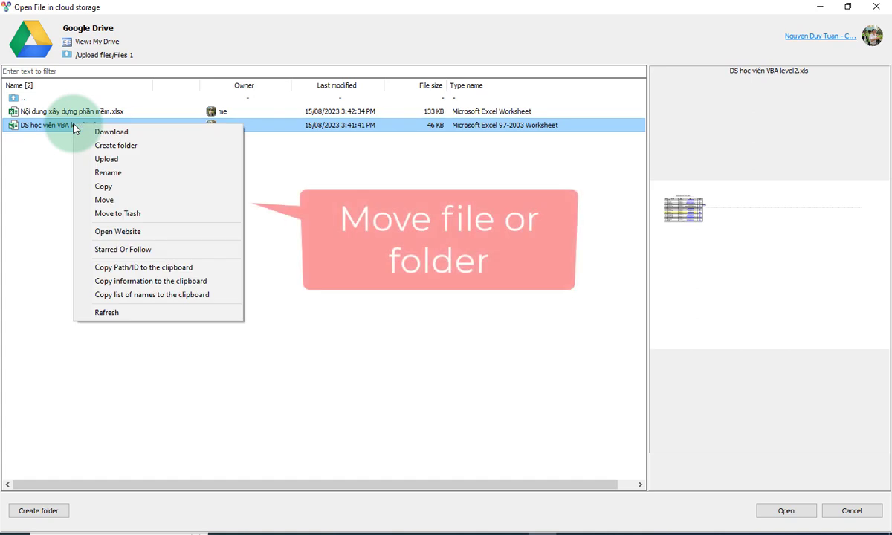
left_click(130, 201)
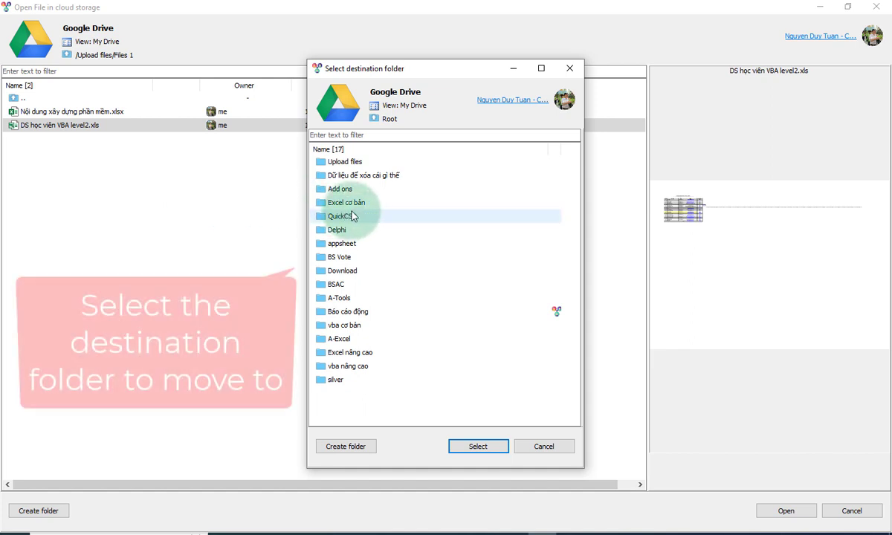
double_click(357, 168)
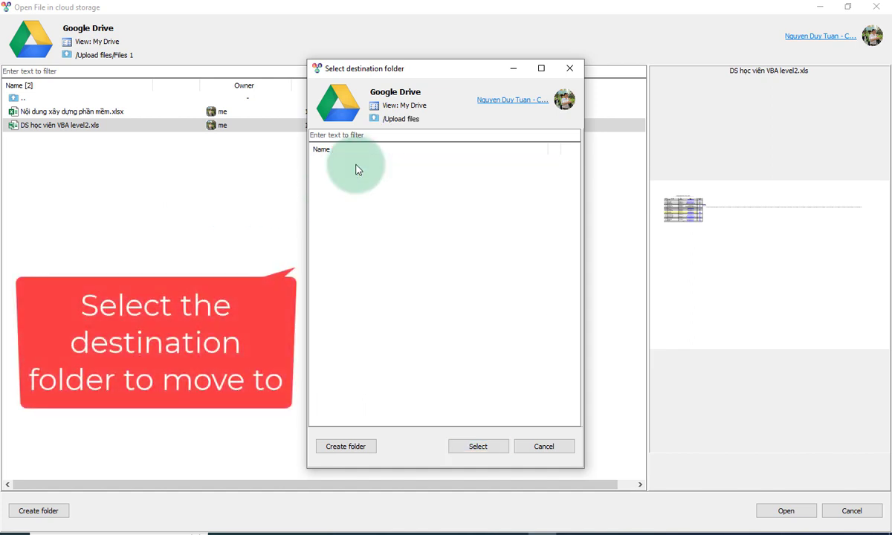
left_click(346, 176)
double_click(345, 176)
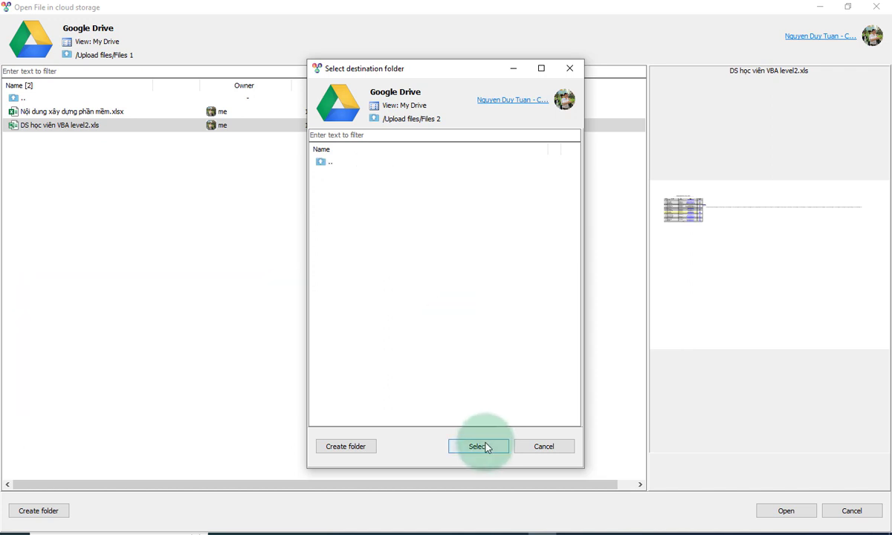
left_click(485, 447)
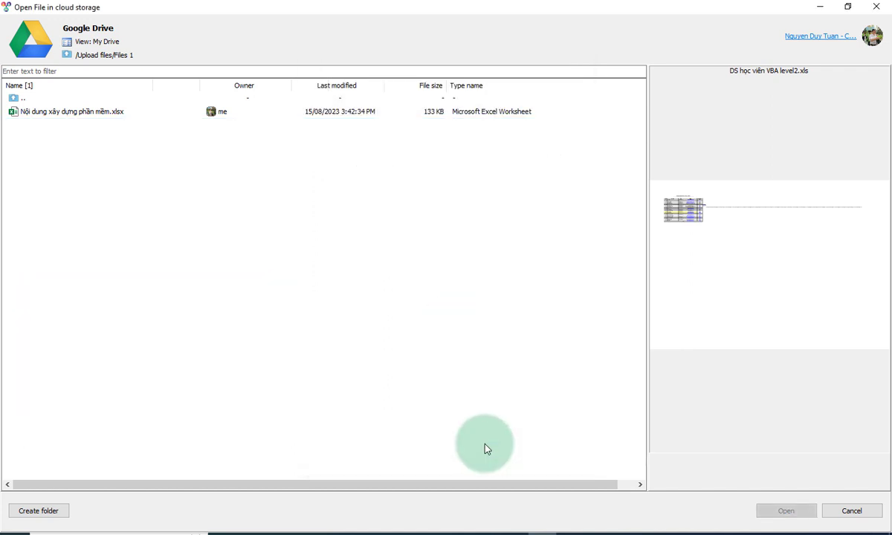
- Verify Files 2 now holds the moved workbook and the renamed copy, then return to Upload files
double_click(58, 99)
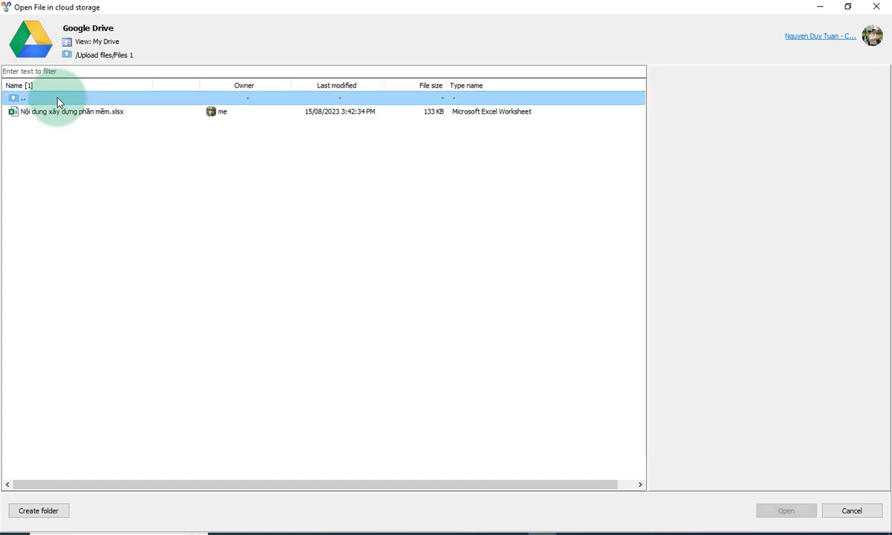
double_click(104, 115)
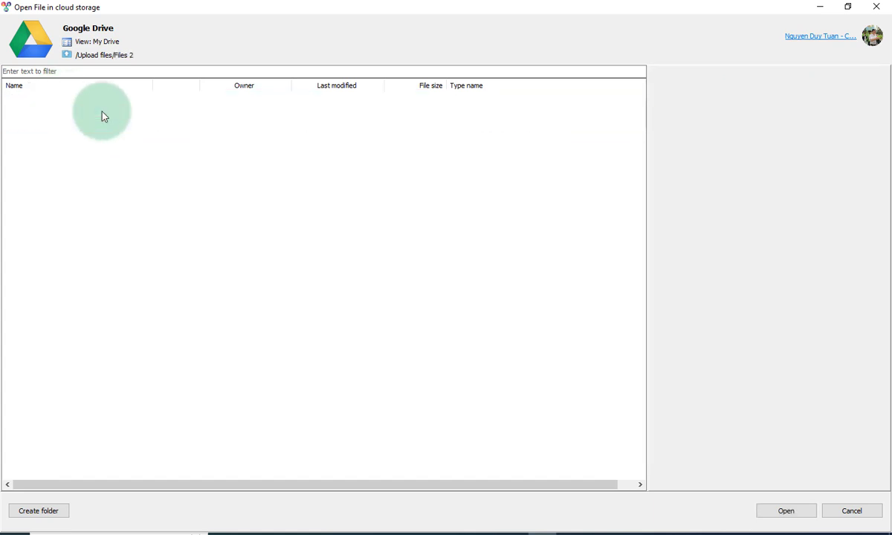
left_click(94, 114)
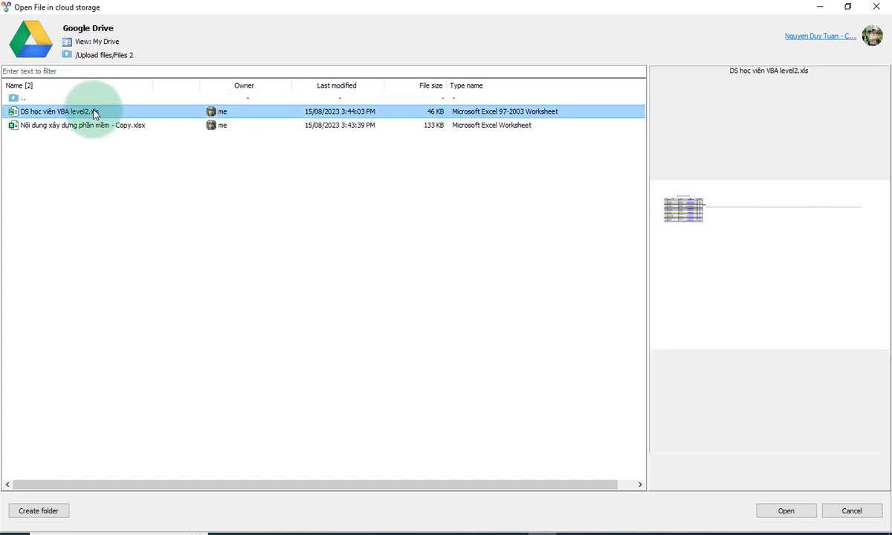
left_click(83, 125)
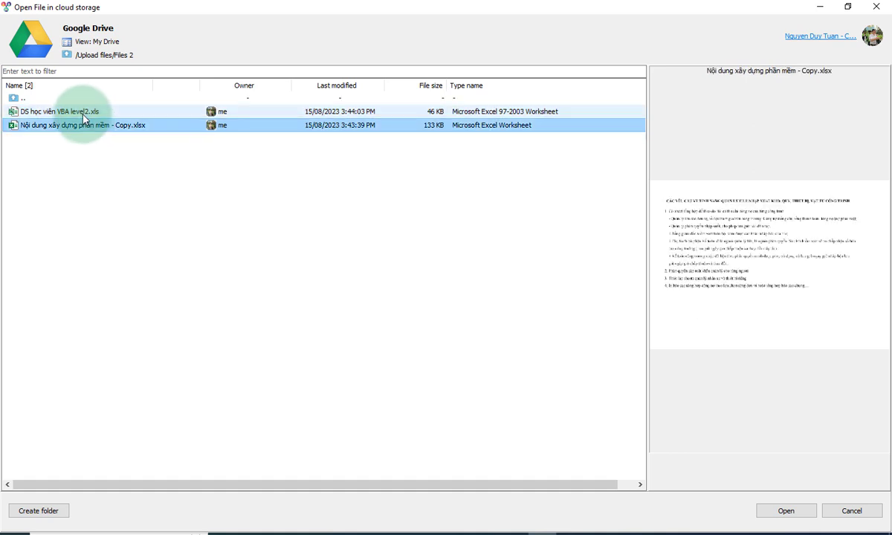
left_click(83, 114)
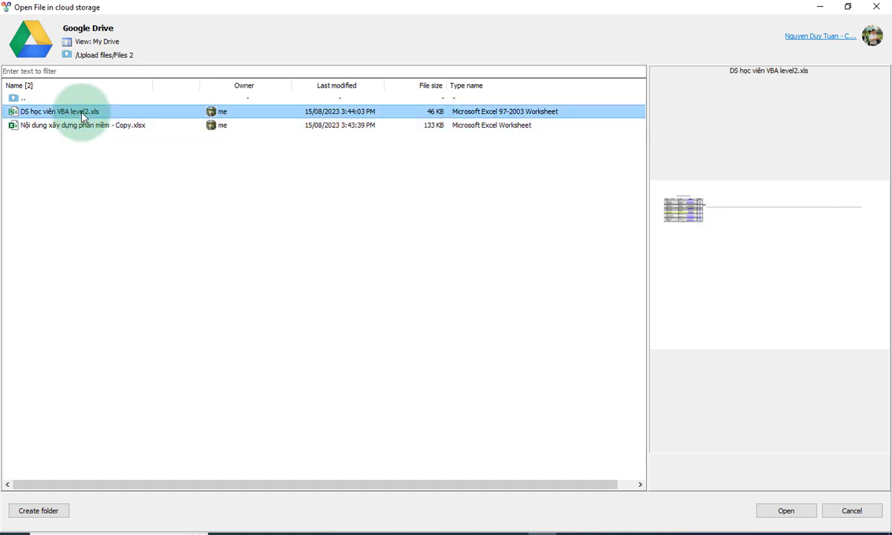
double_click(64, 98)
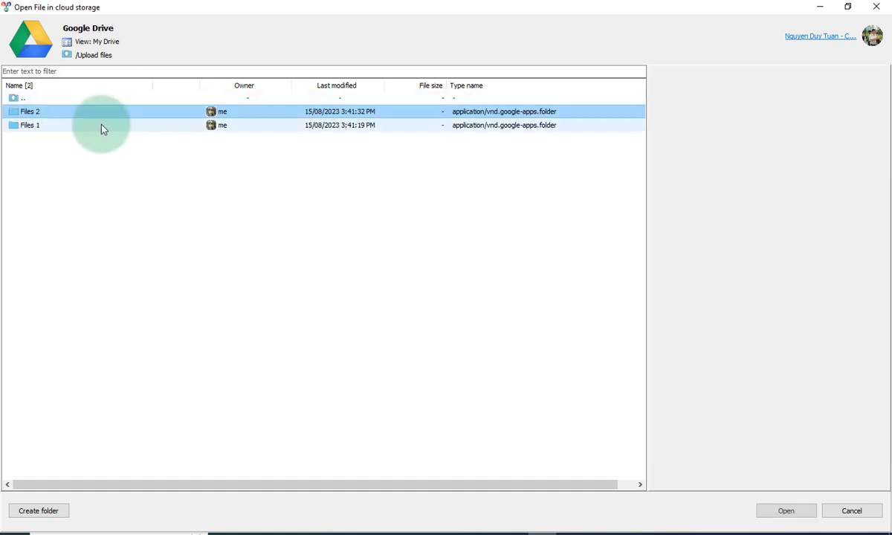
- Move Nội dung xây dựng phần mềm.xlsx in Files 1 to the Drive trash and return to Upload files
double_click(71, 126)
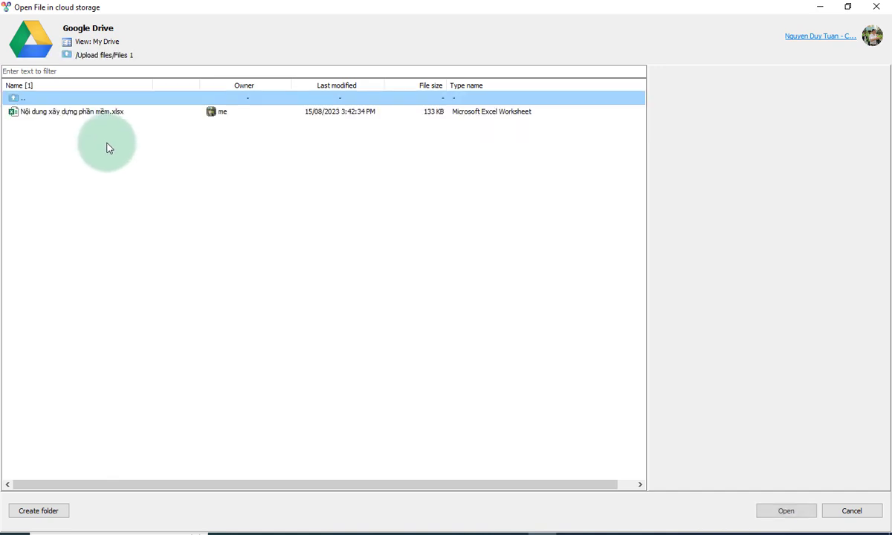
left_click(99, 114)
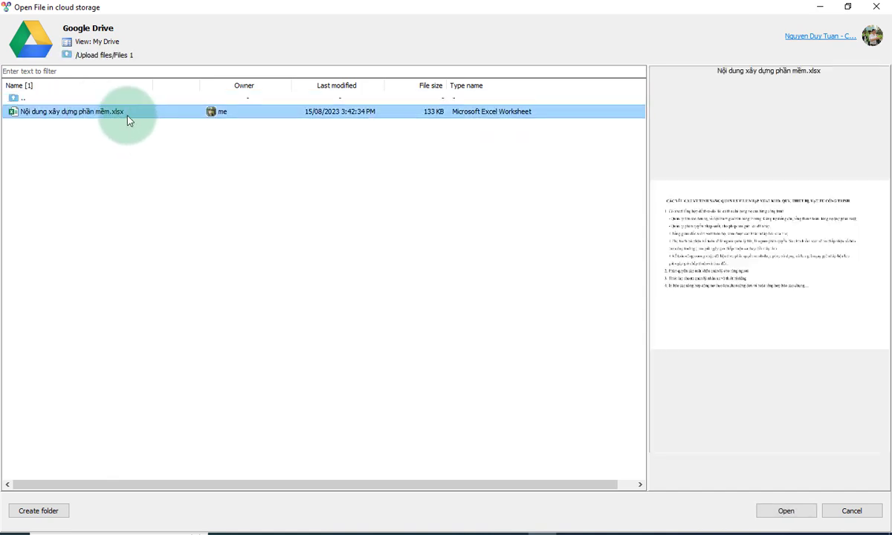
right_click(114, 113)
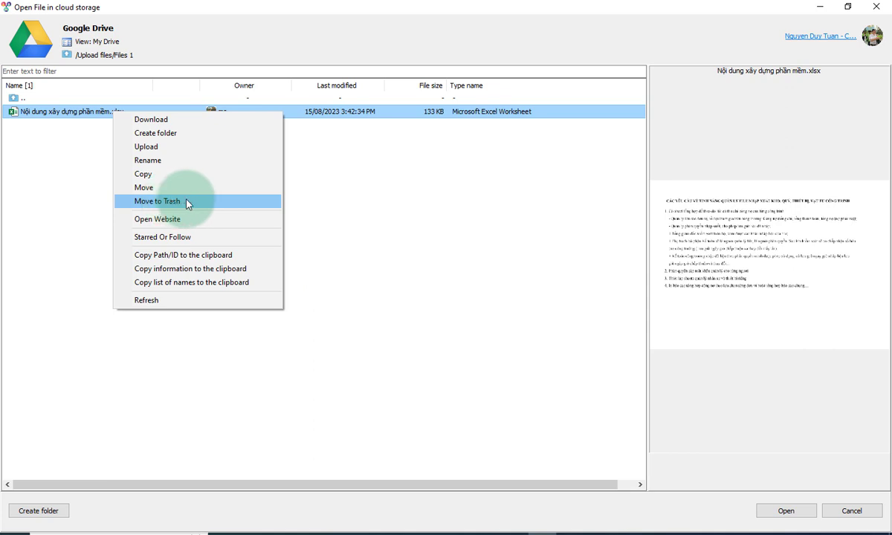
left_click(188, 203)
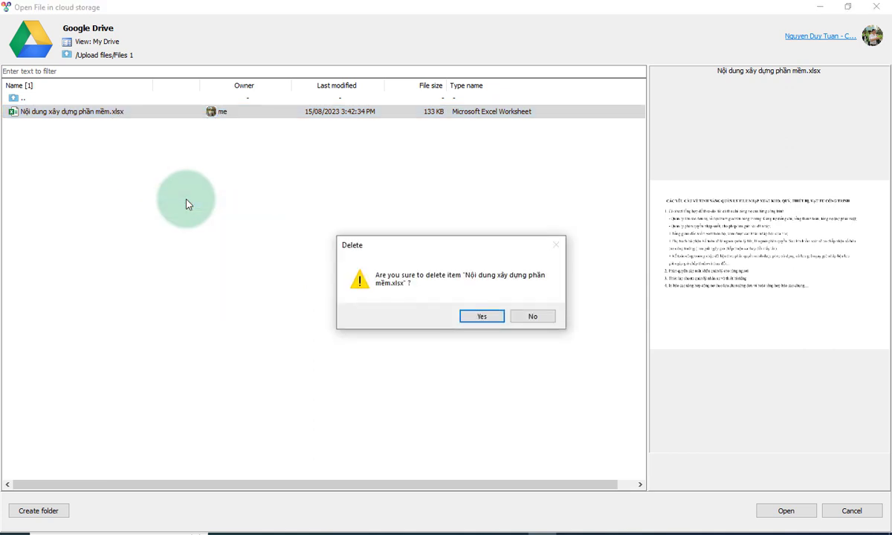
left_click(494, 318)
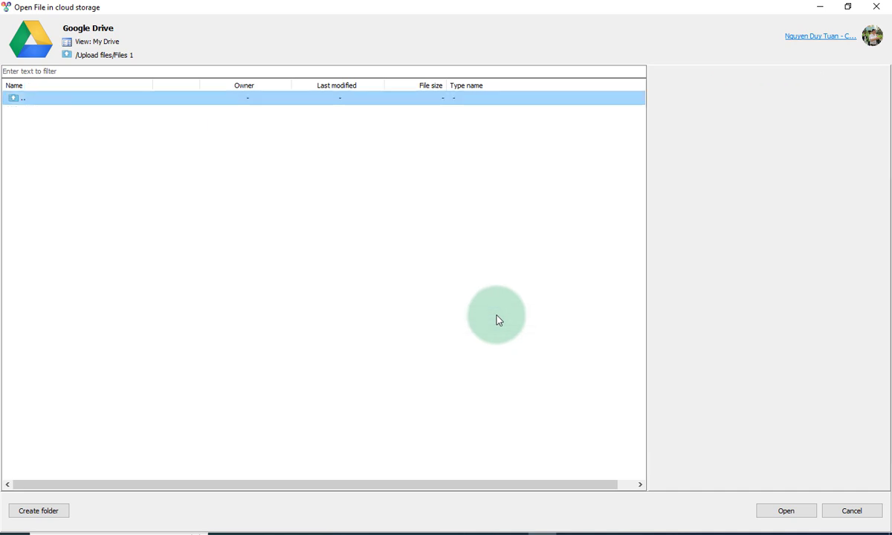
double_click(67, 100)
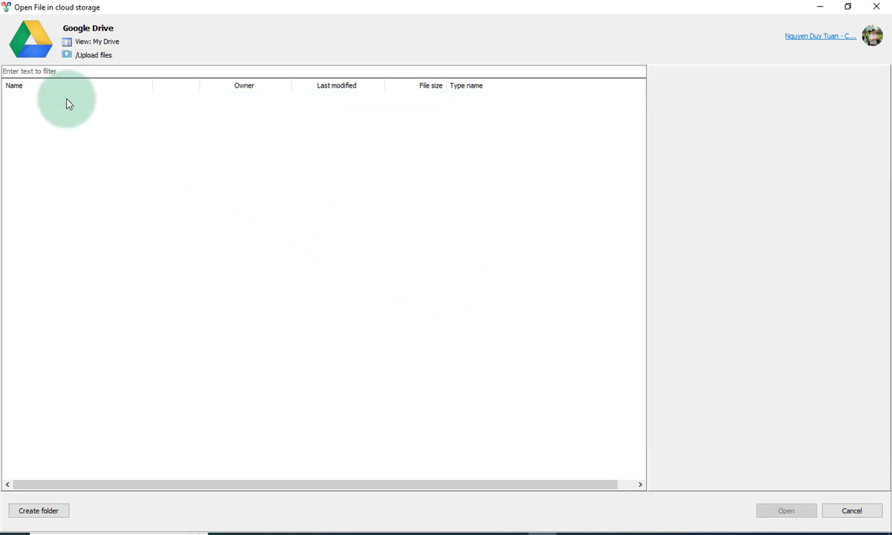
- Switch the Drive listing to Trash and select Nội dung xây dựng phần mềm.xlsx
left_click(106, 42)
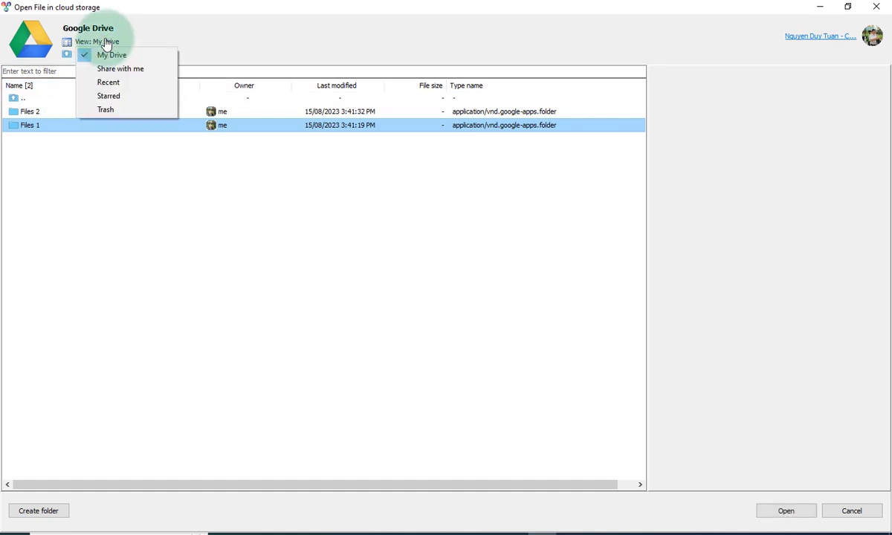
left_click(110, 111)
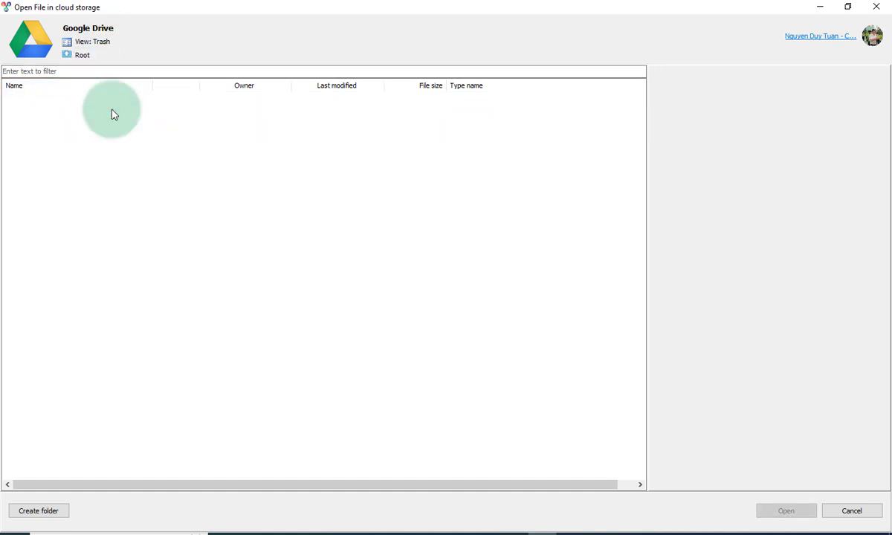
left_click(52, 111)
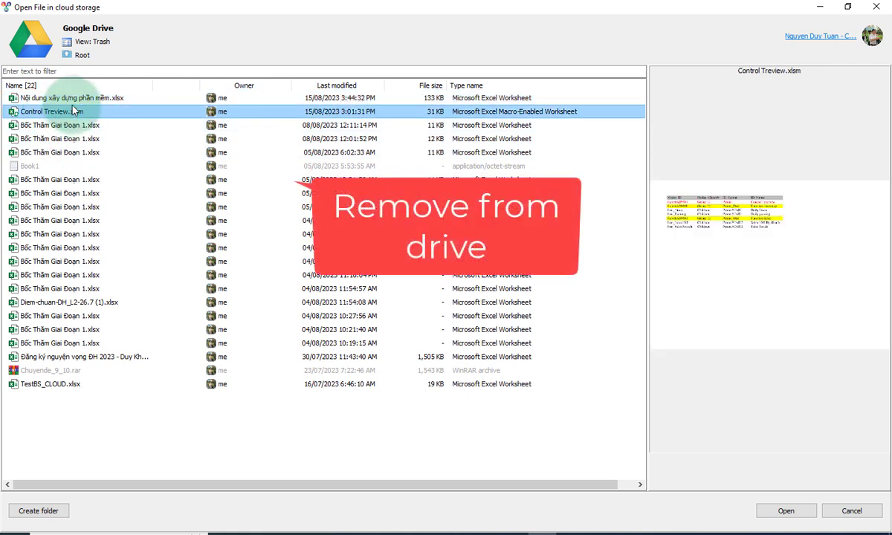
left_click(165, 99)
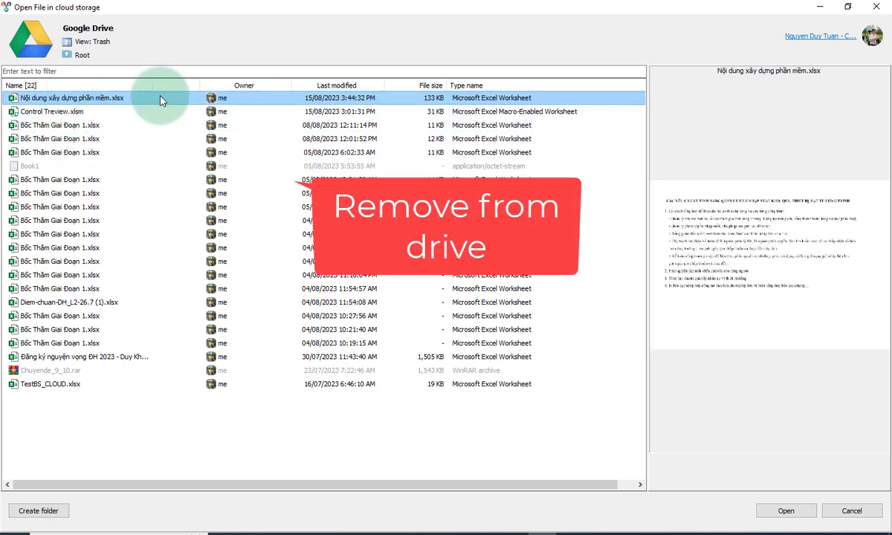
- Permanently delete the trashed Nội dung xây dựng phần mềm.xlsx, leaving 21 items in Trash
right_click(116, 99)
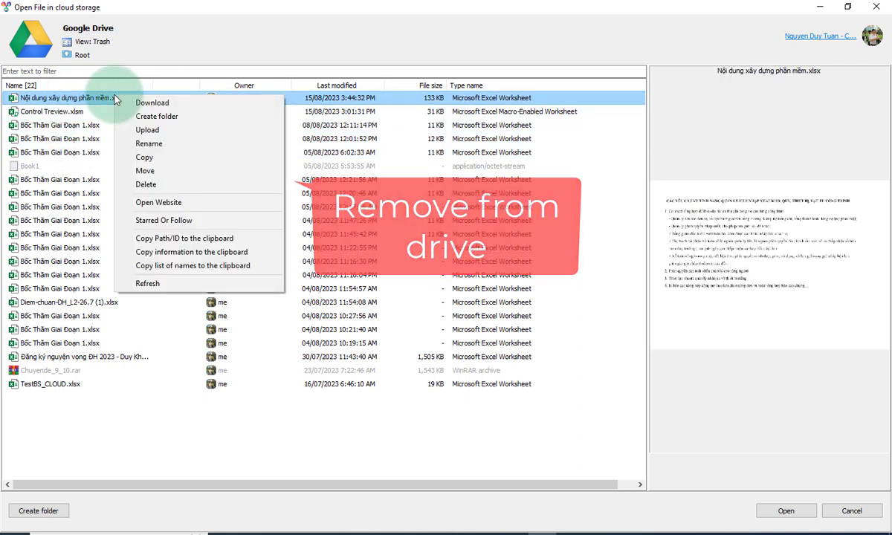
left_click(163, 187)
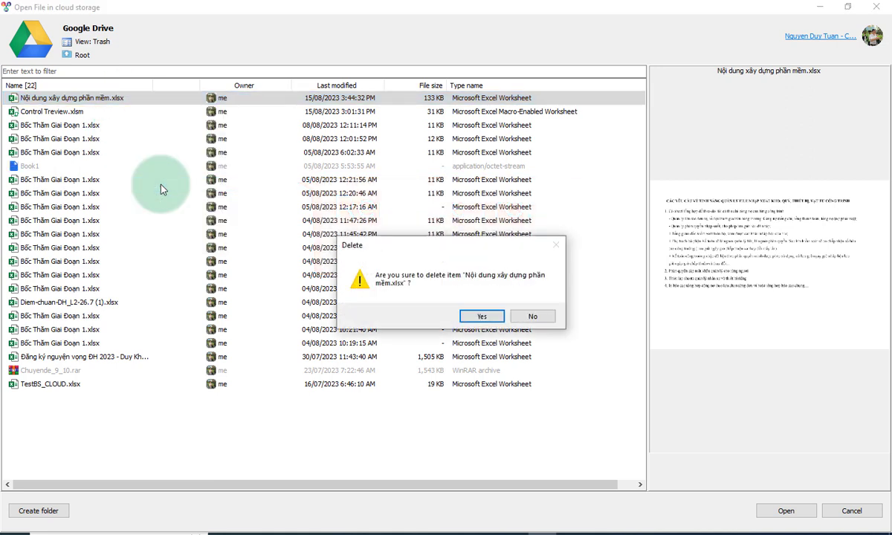
left_click(490, 318)
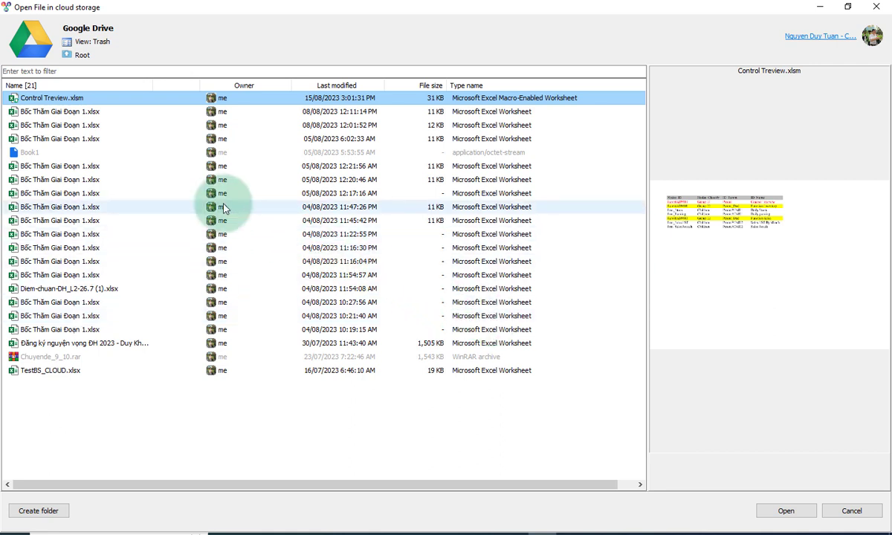
left_click(101, 43)
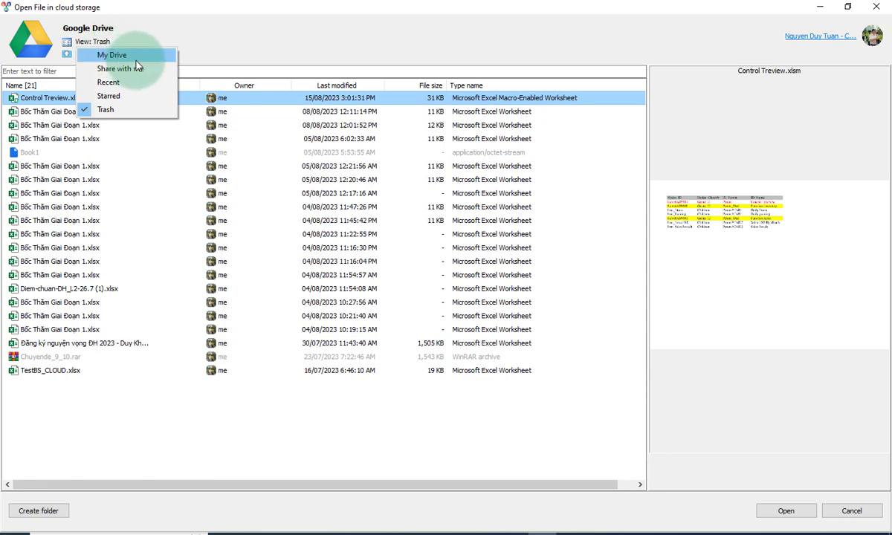
- Switch to My Drive and navigate into the Upload files > Files 2 folder
left_click(135, 59)
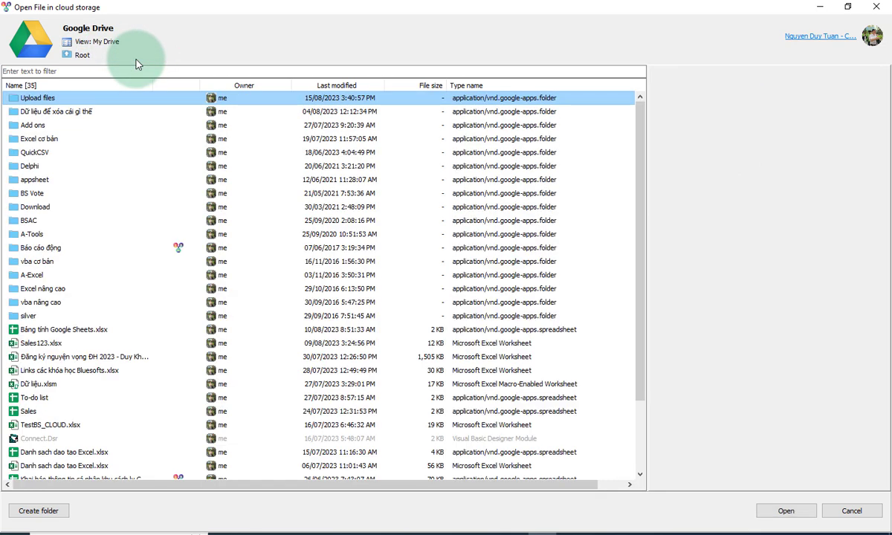
double_click(52, 100)
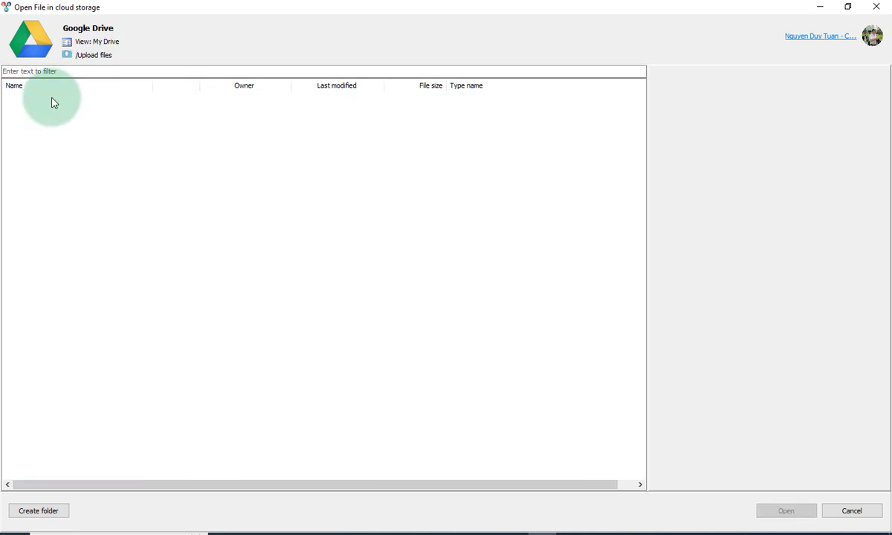
left_click(46, 128)
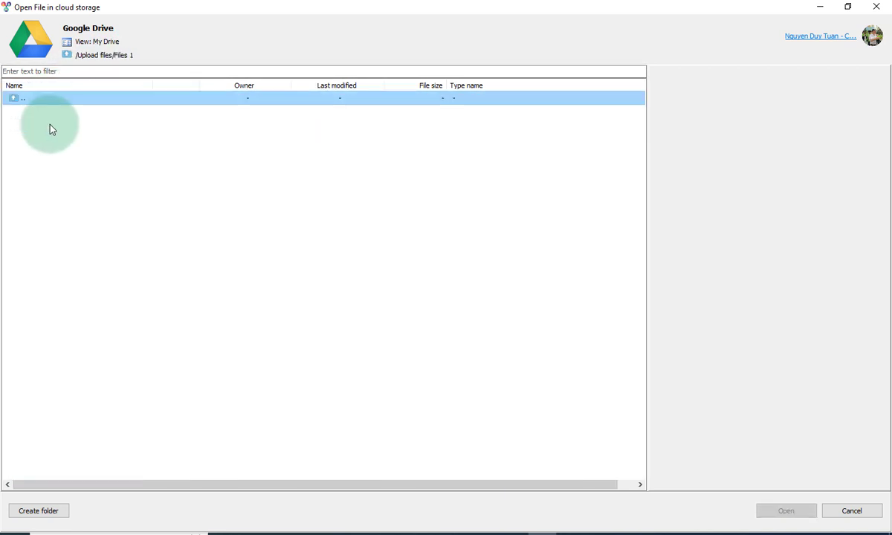
double_click(50, 100)
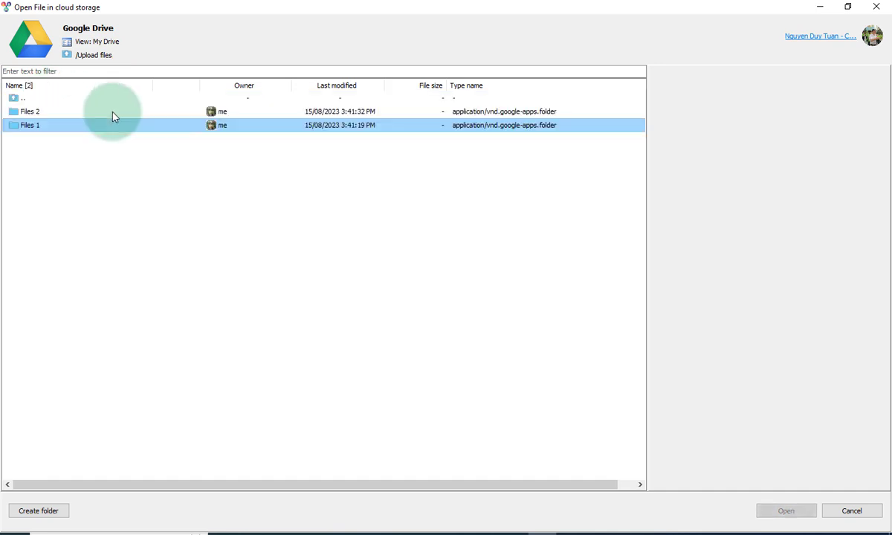
double_click(78, 111)
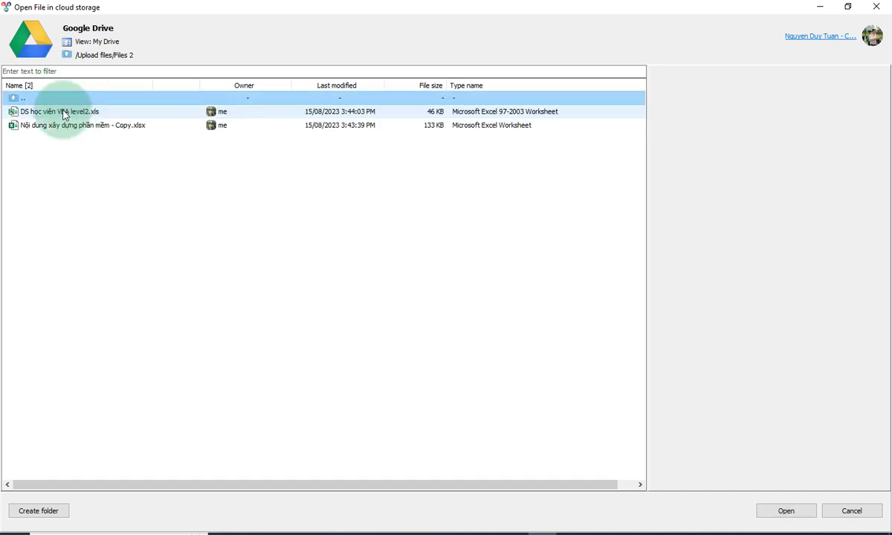
- Bring up the context menu for DS học viên VBA level2.xls in Files 2
left_click(64, 113)
right_click(64, 114)
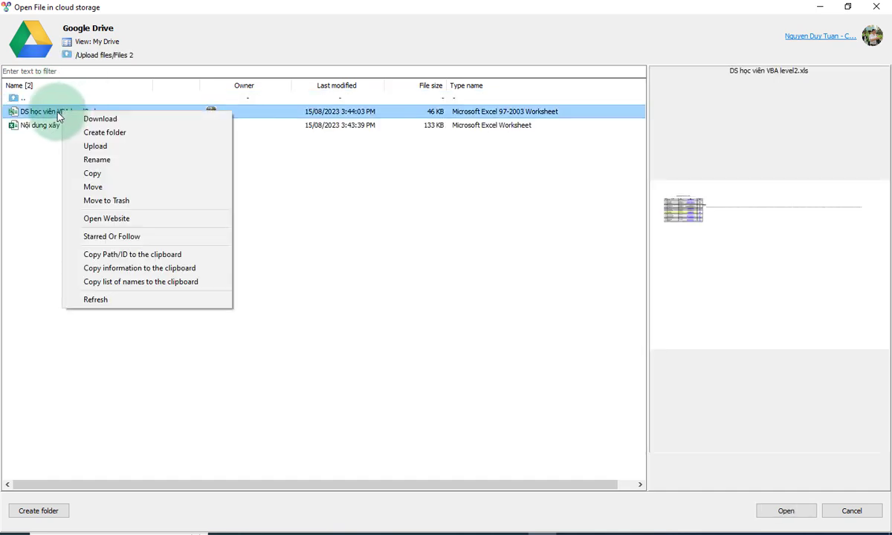
left_click(39, 113)
left_click(60, 123)
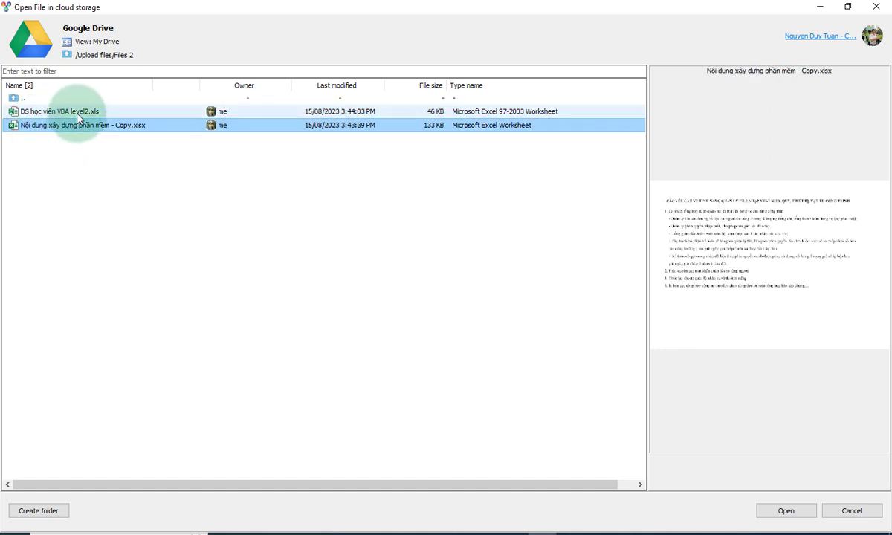
left_click(78, 113)
right_click(79, 113)
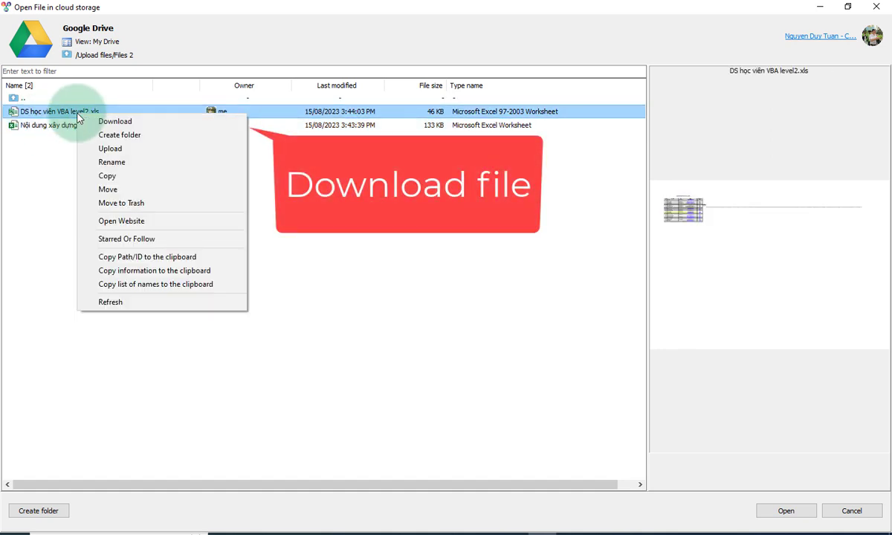
- Download DS học viên VBA level2.xls into the Downloads folder and acknowledge the completion message
left_click(138, 123)
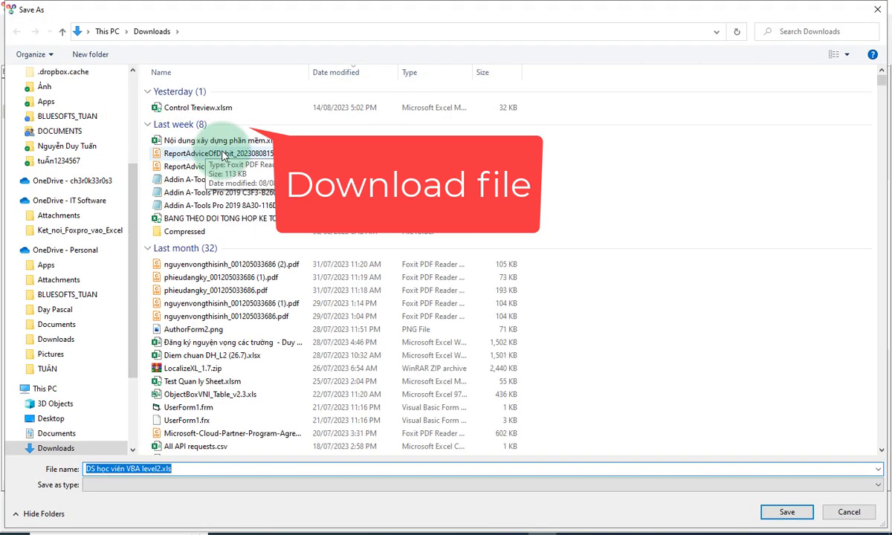
left_click(785, 510)
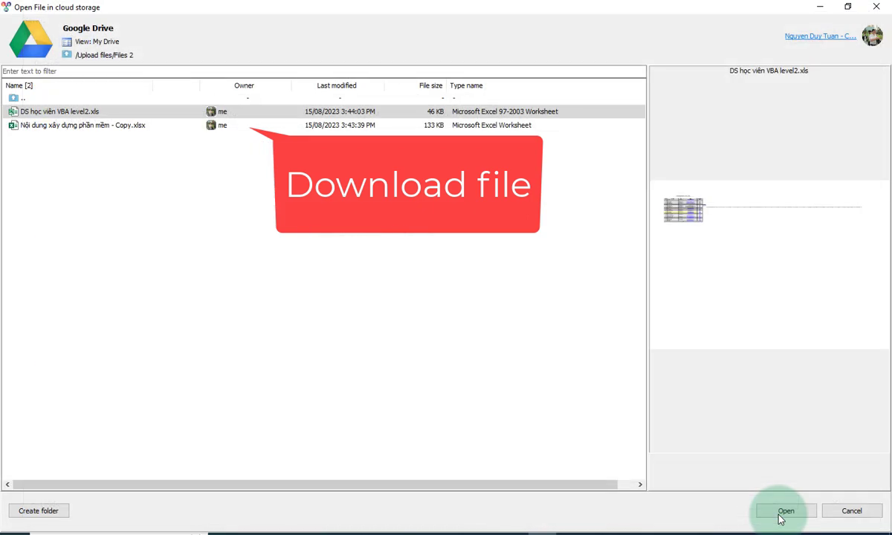
left_click(780, 513)
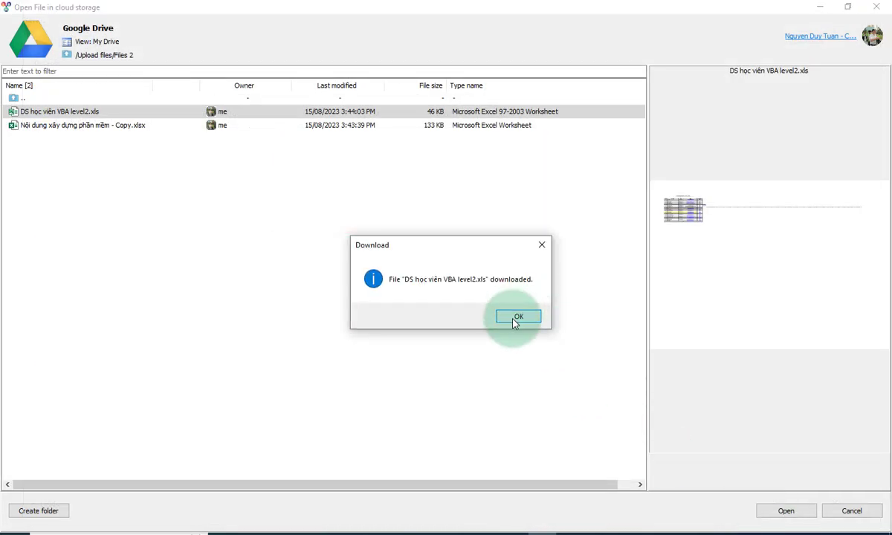
left_click(518, 318)
- Verify the 46 KB DS học viên VBA level2.xls in Downloads, then return the Drive dialog to Root
left_click(369, 532)
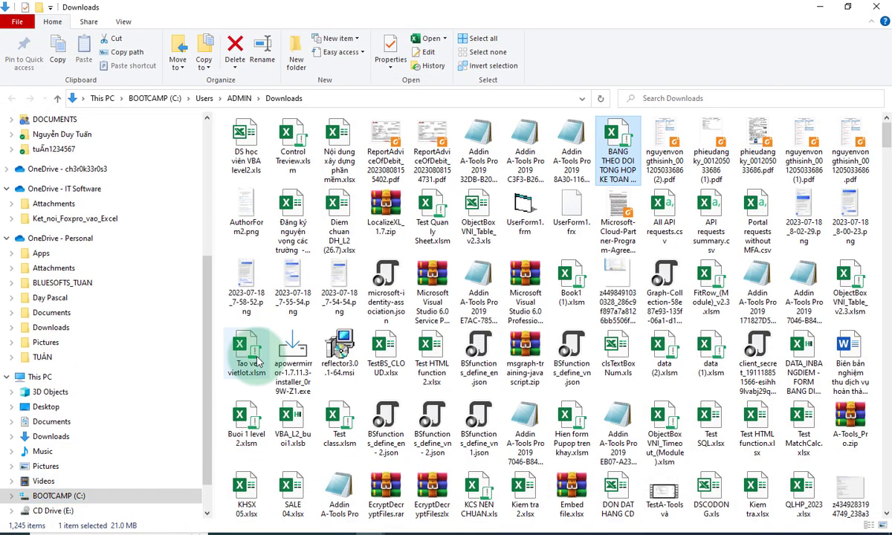
left_click(248, 171)
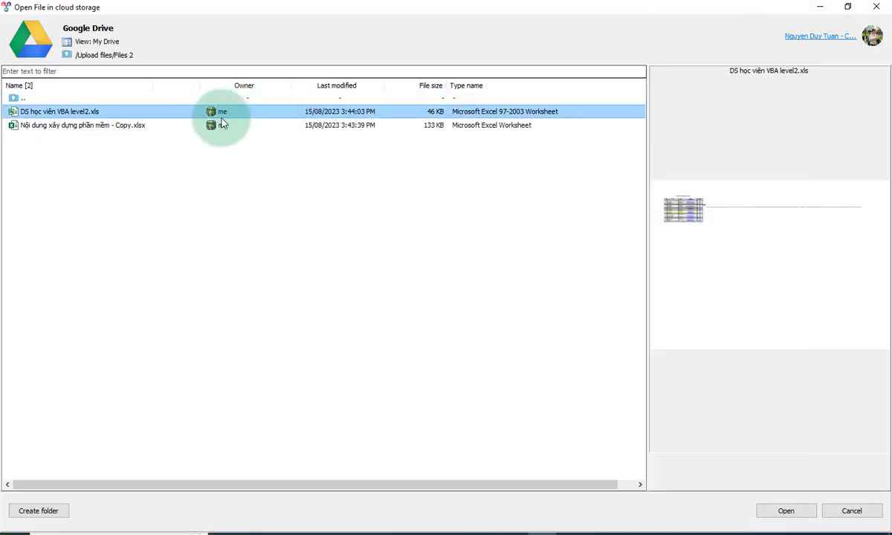
double_click(110, 98)
double_click(109, 97)
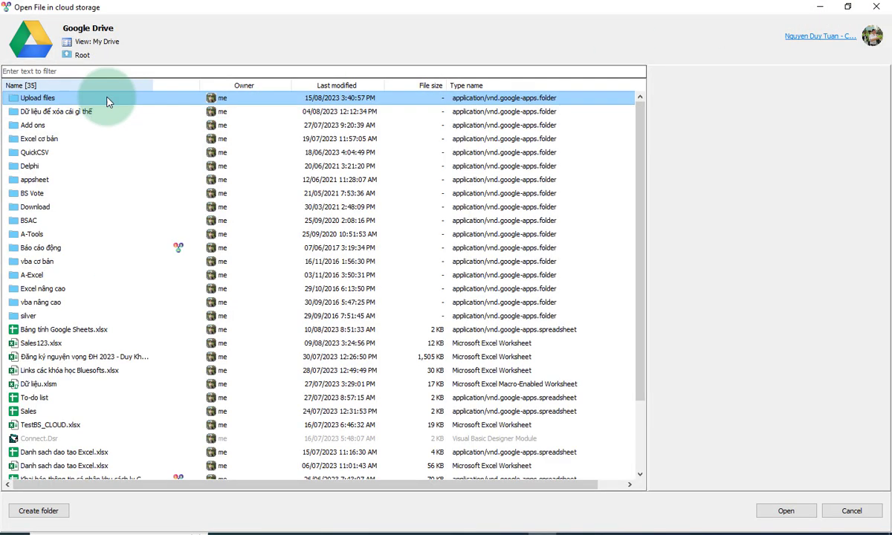
- Star Bảng tính Google Sheets.xlsx with Starred Or Follow
left_click(101, 330)
right_click(101, 330)
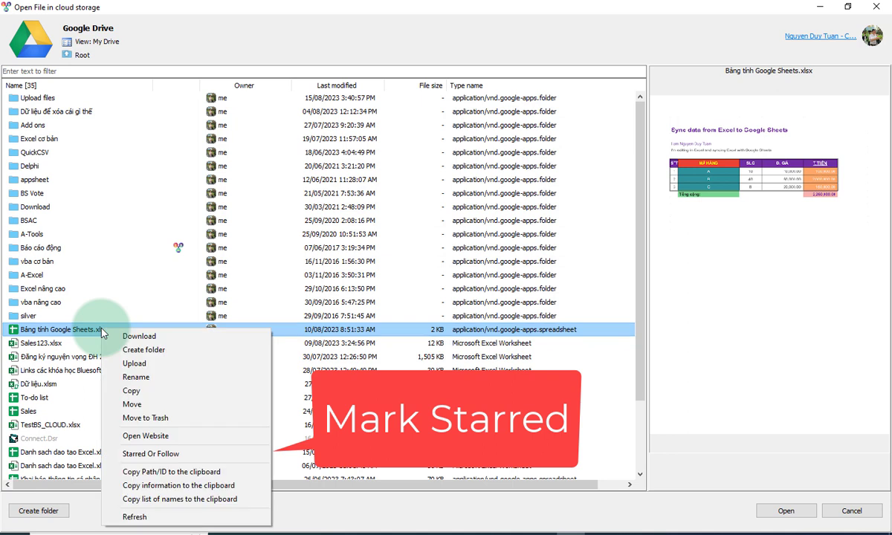
left_click(190, 455)
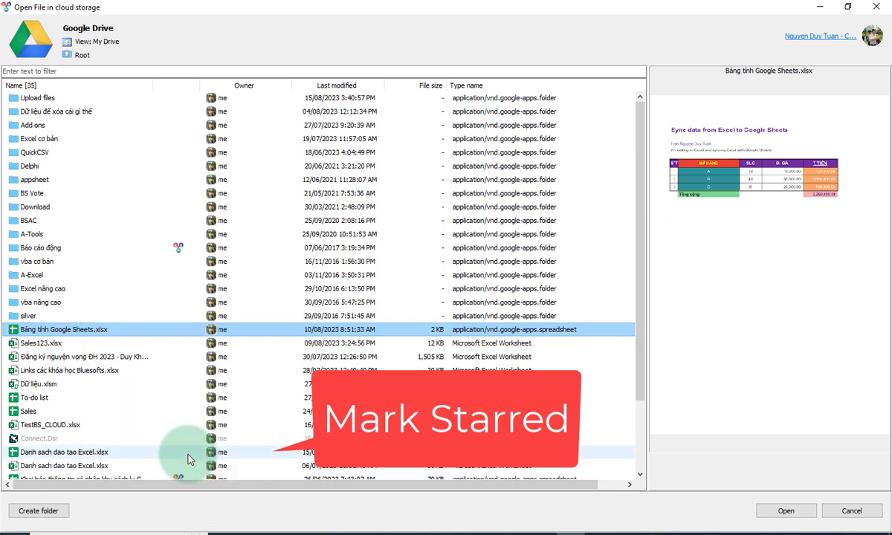
- Confirm Bảng tính Google Sheets.xlsx appears in the Starred view, then switch back to My Drive
left_click(107, 45)
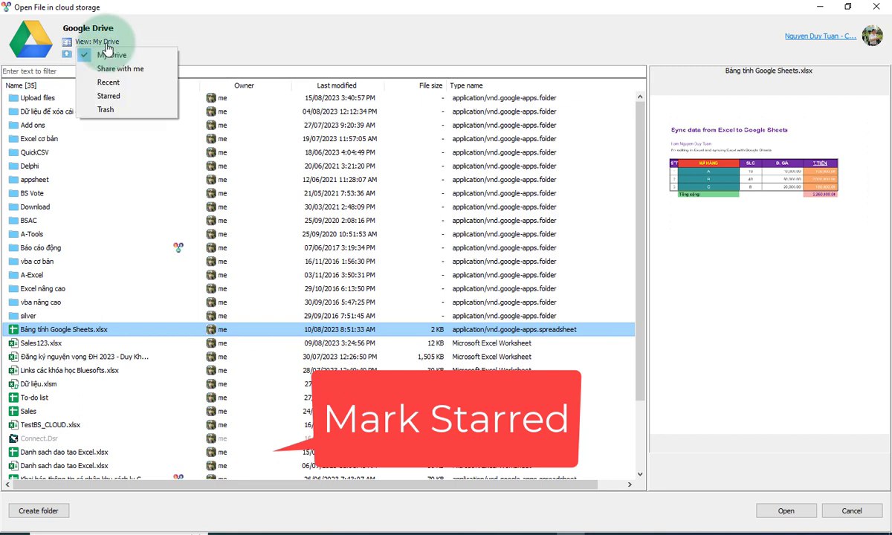
left_click(119, 97)
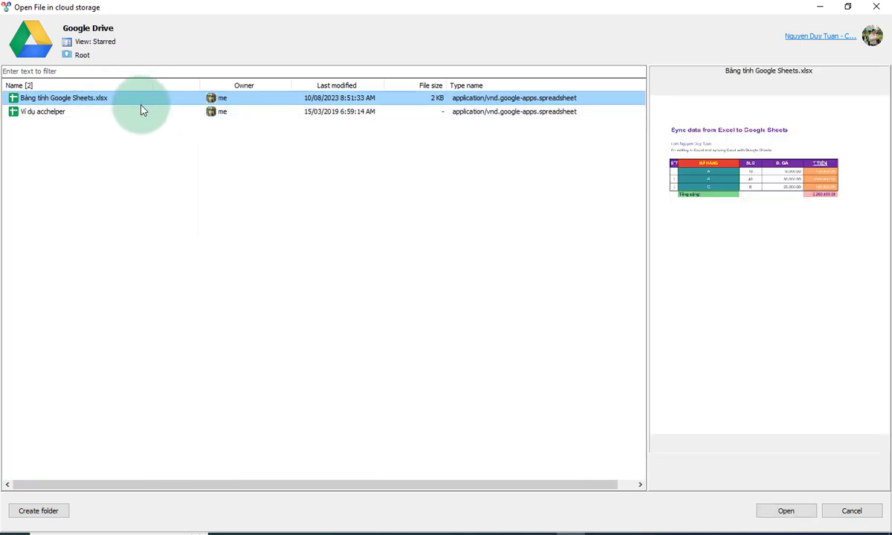
left_click(116, 116)
left_click(106, 98)
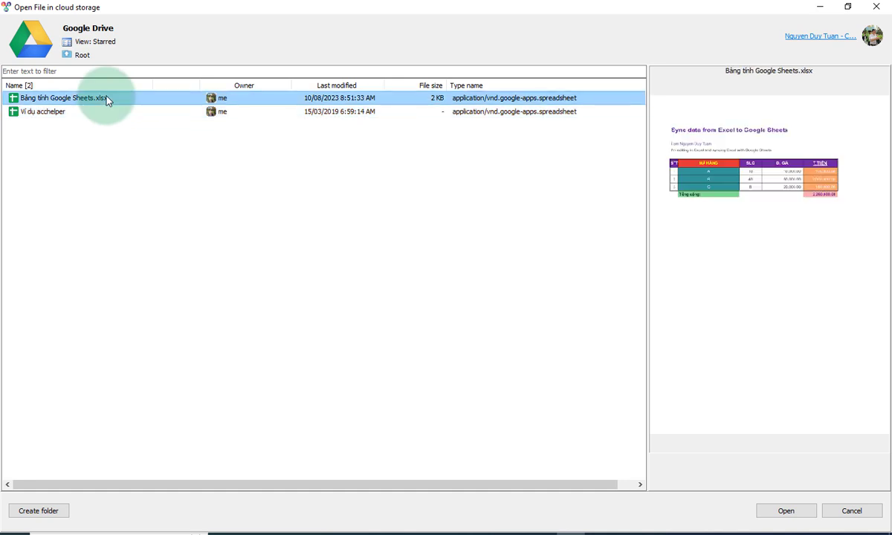
left_click(109, 45)
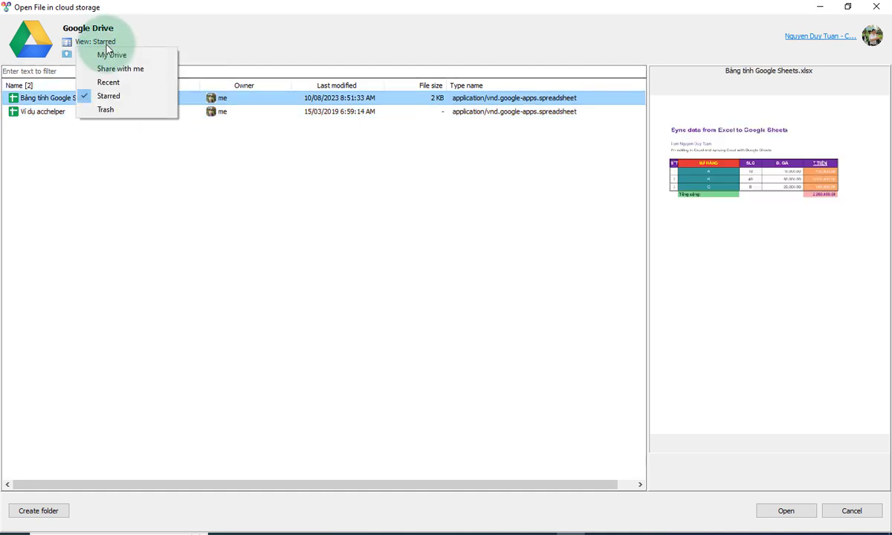
left_click(104, 56)
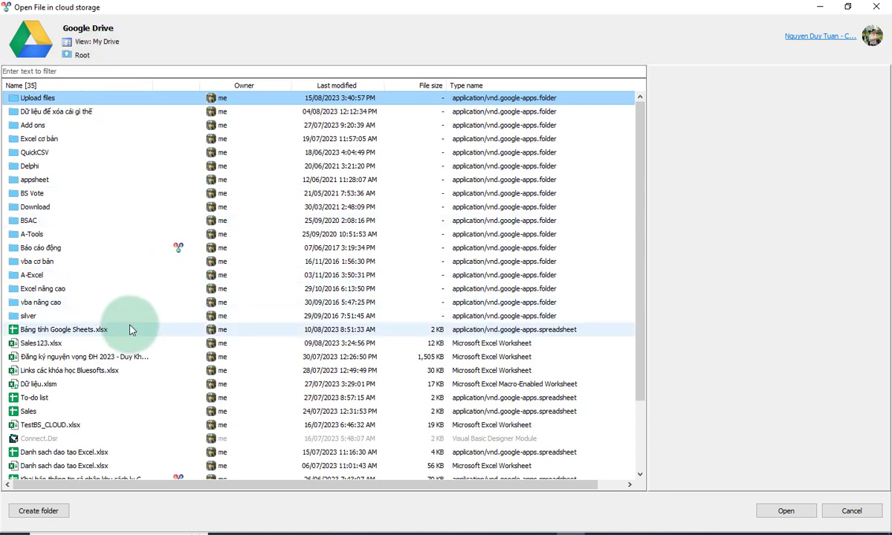
left_click(130, 330)
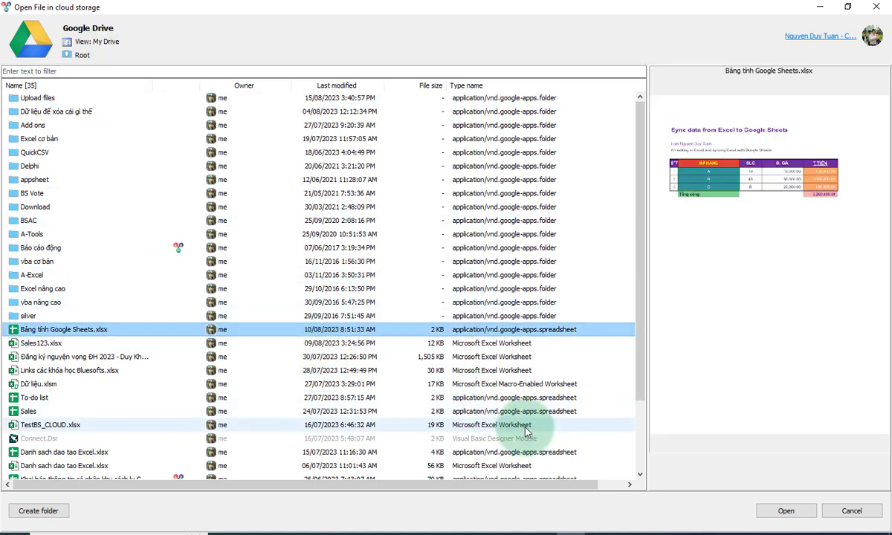
- Cancel the cloud file dialog and open the About A-Tools window showing A-Tools 2024 version 10.0.0.0
left_click(847, 511)
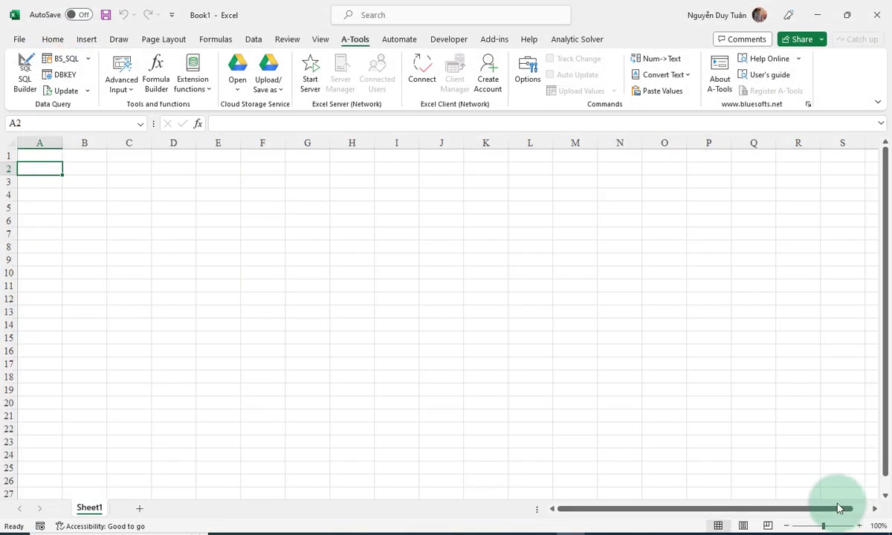
left_click(719, 82)
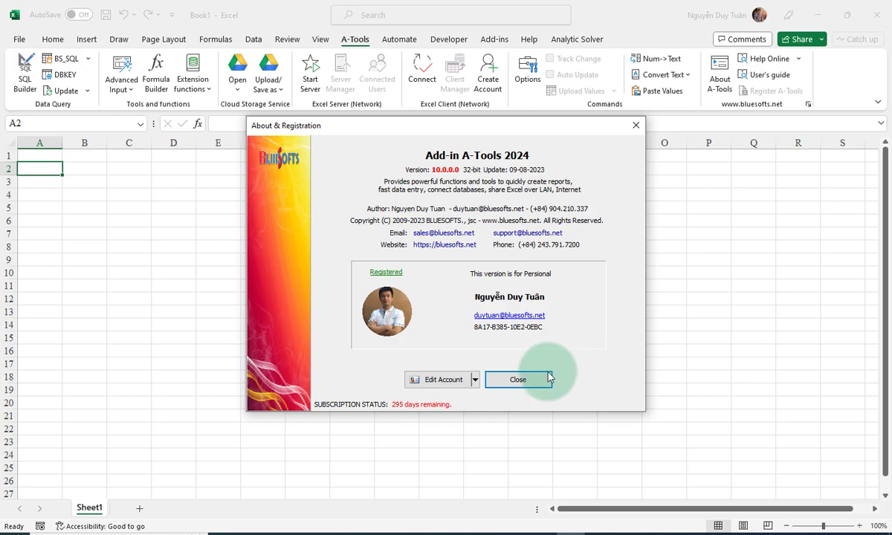